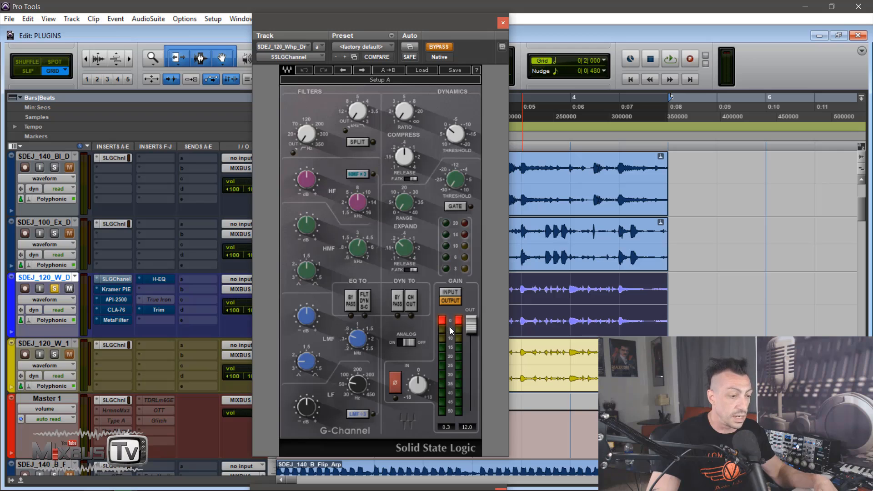
Step: Play the drums briefly, then set the Trim plugin's gain on the SDEJ_120_W_D track to -12 dB
key(space)
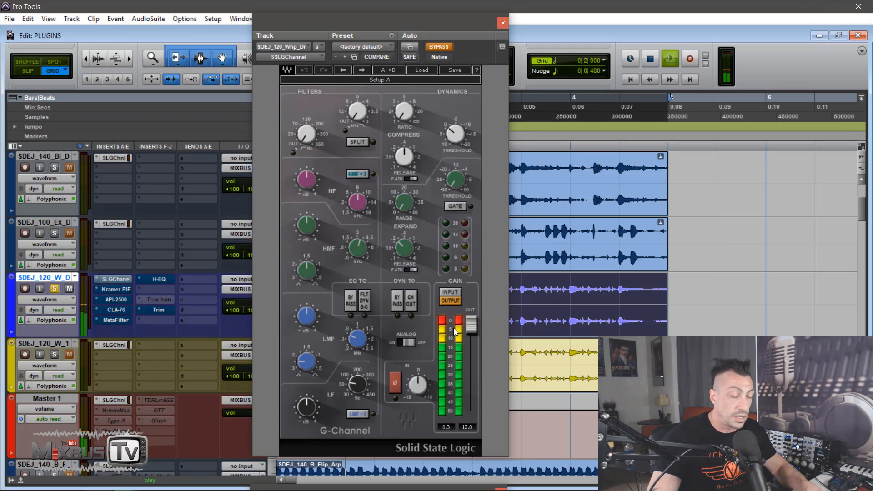
key(space)
click(159, 310)
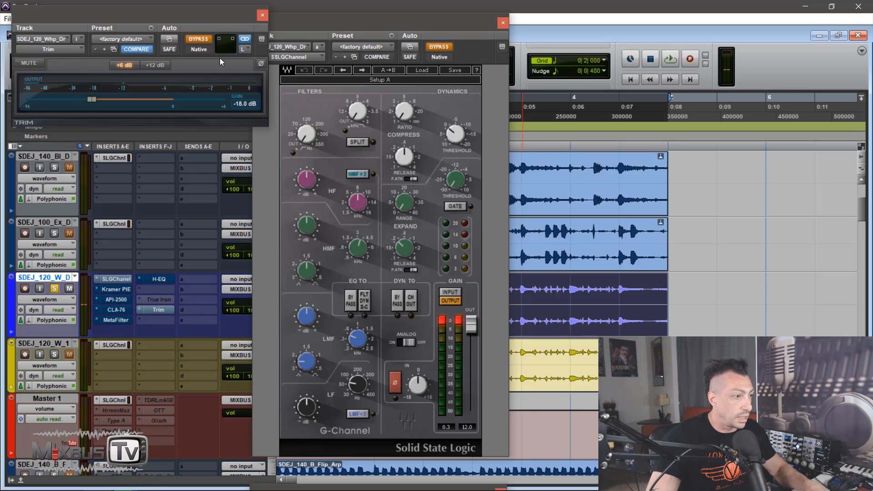
click(241, 104)
text(-12)
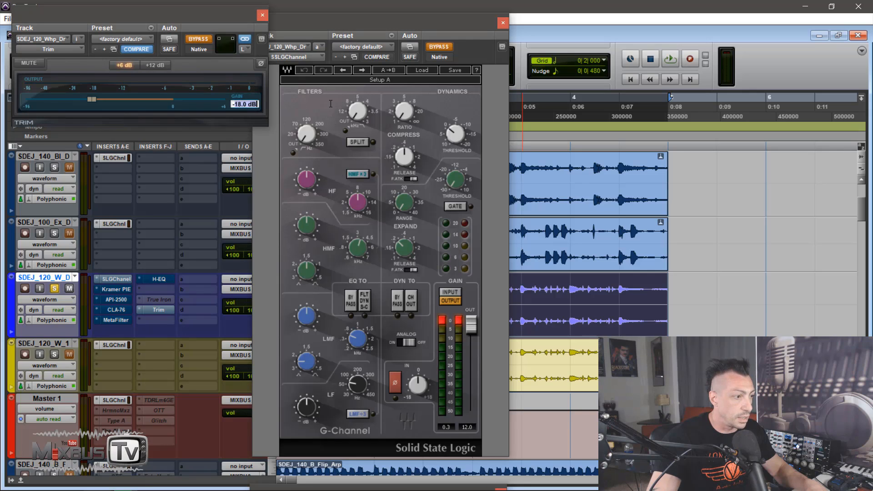
key(Return)
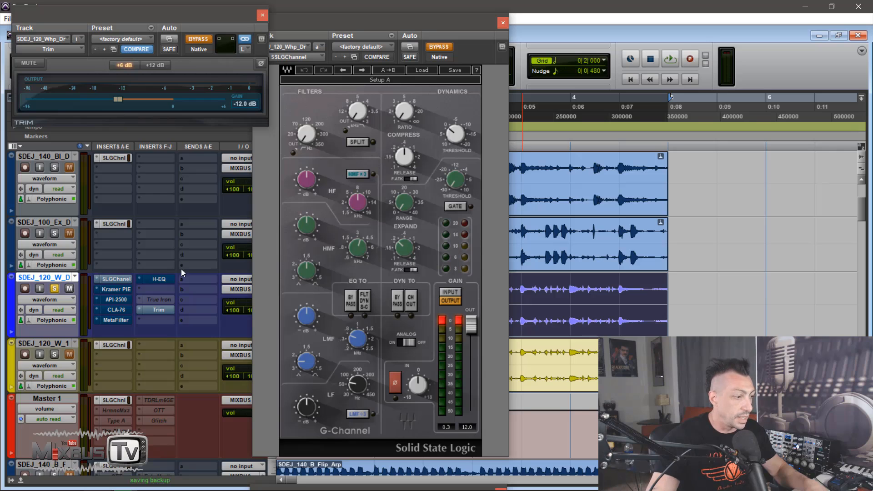
Step: Open the SSLGChannel plugin on the SDEJ_120_W_1 track and arrange the plugin windows side by side for comparison
click(113, 345)
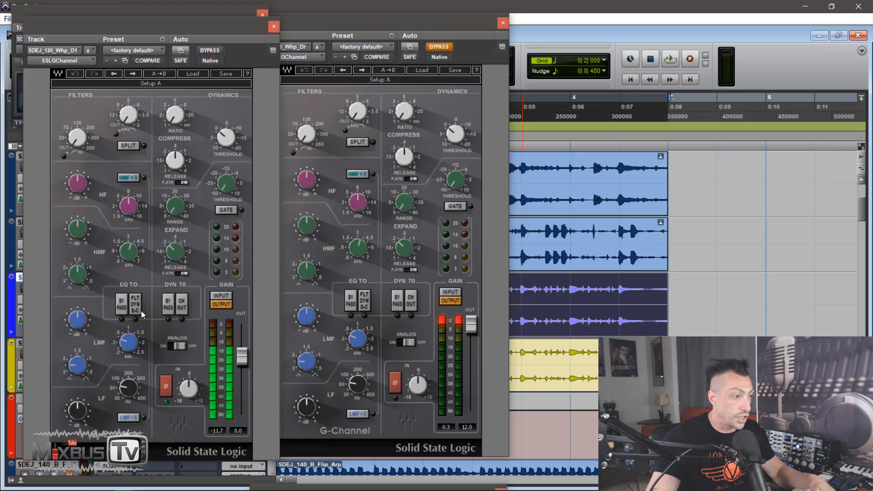
drag(234, 29, 810, 37)
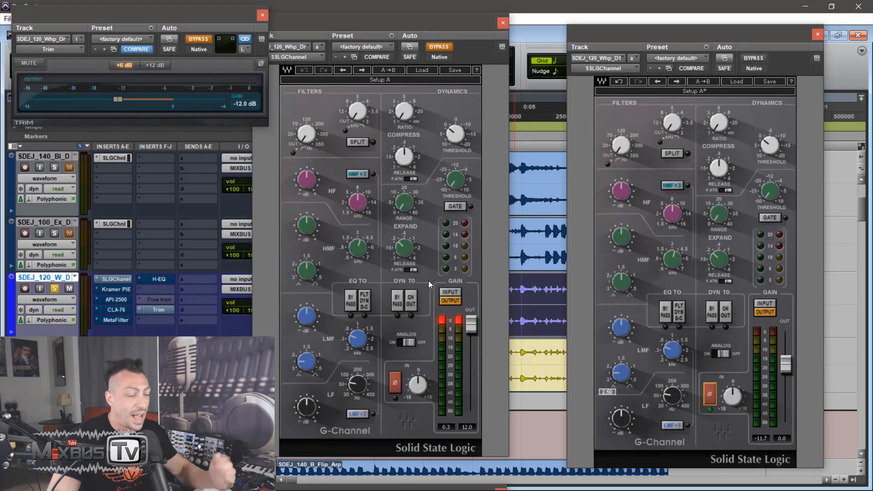
drag(266, 43, 275, 49)
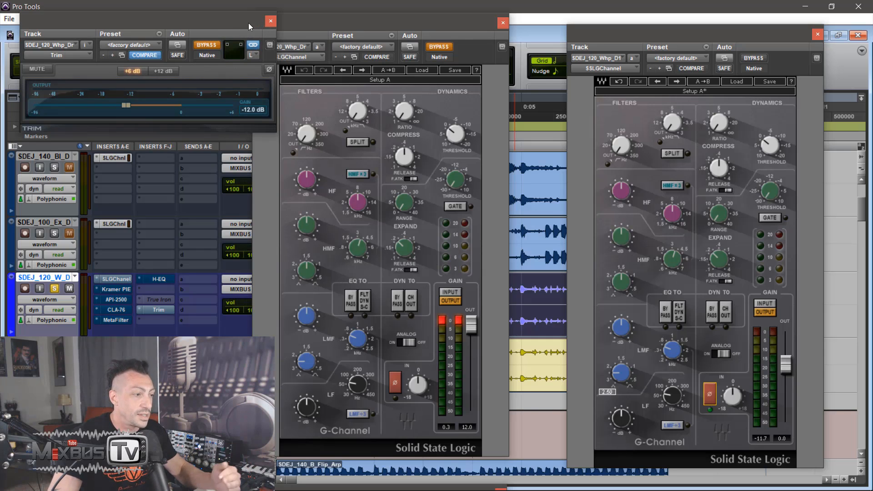
drag(248, 23, 241, 24)
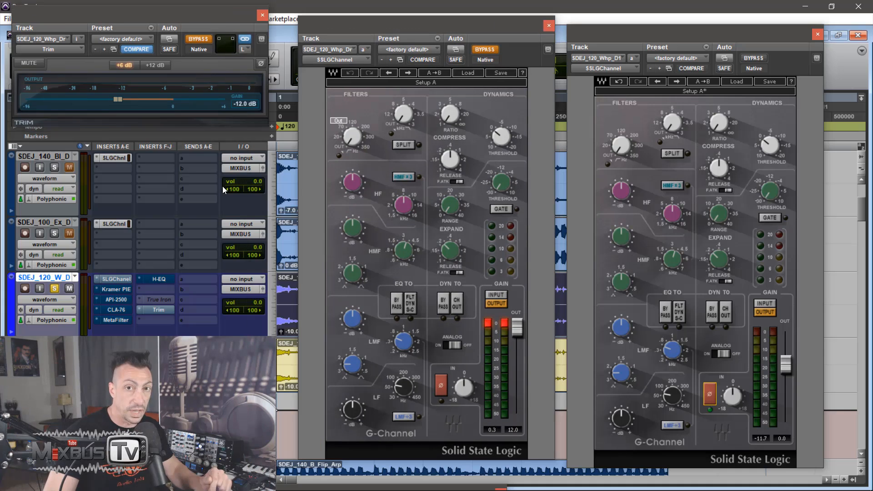
Step: Close the Trim window and both SSLGChannel windows
click(263, 15)
click(549, 26)
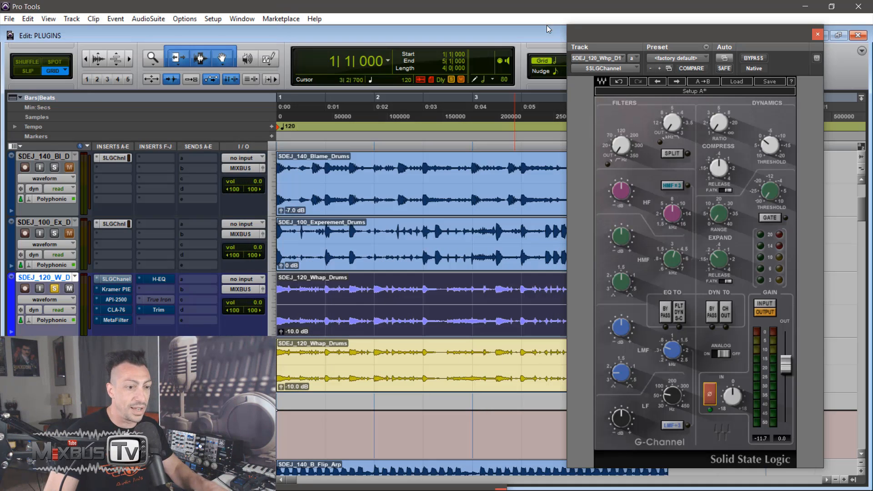
click(818, 34)
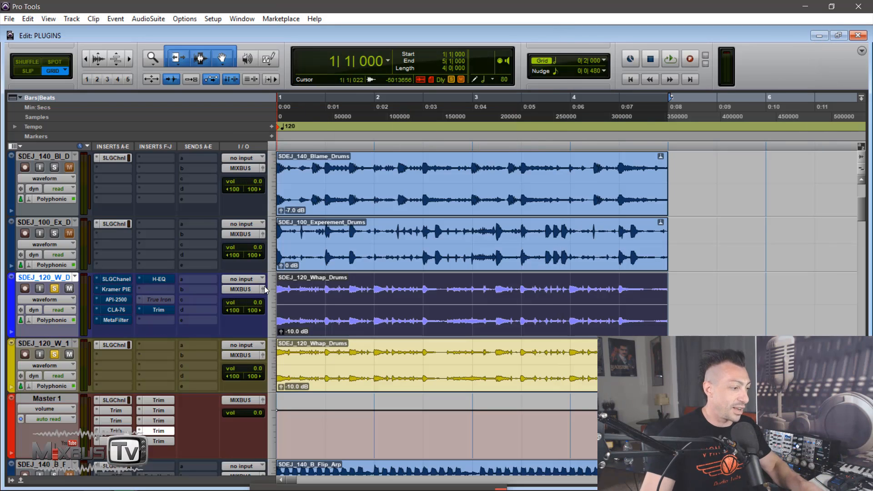
Step: Open the Kramer PIE compressor on the SDEJ_120_W_D track and inspect its threshold, output and compression ratio settings
click(118, 290)
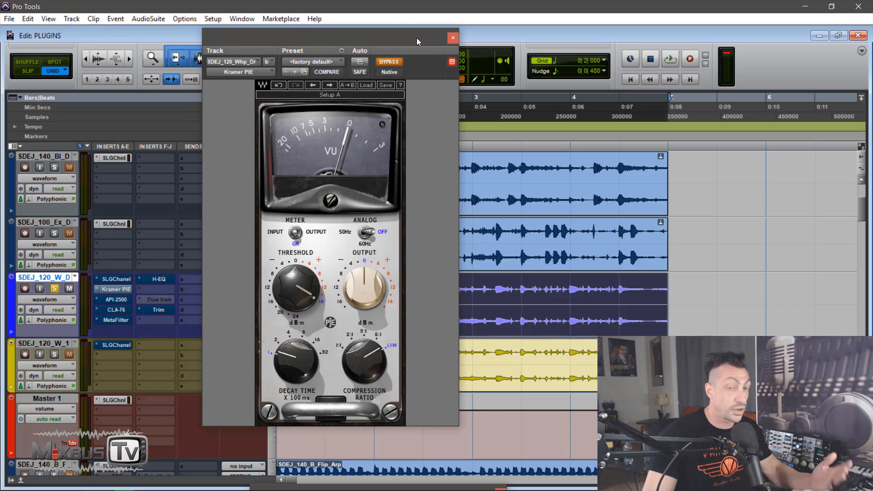
drag(416, 37, 419, 39)
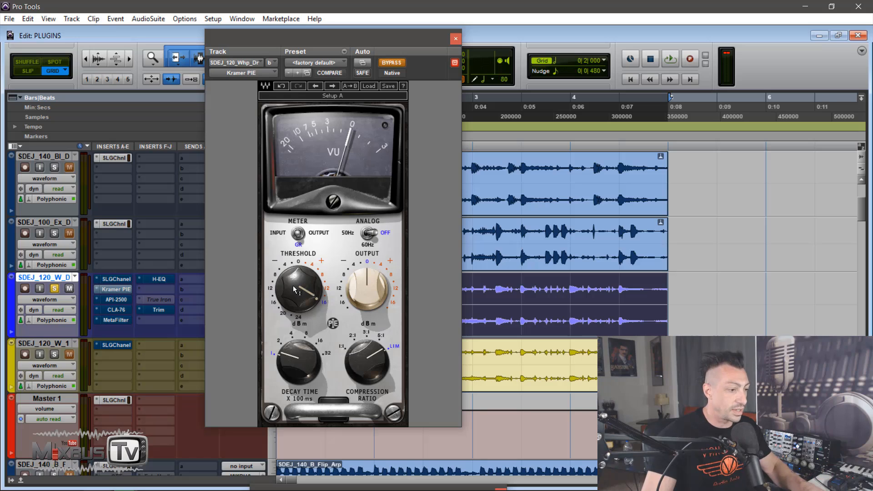
mouse_move(295, 286)
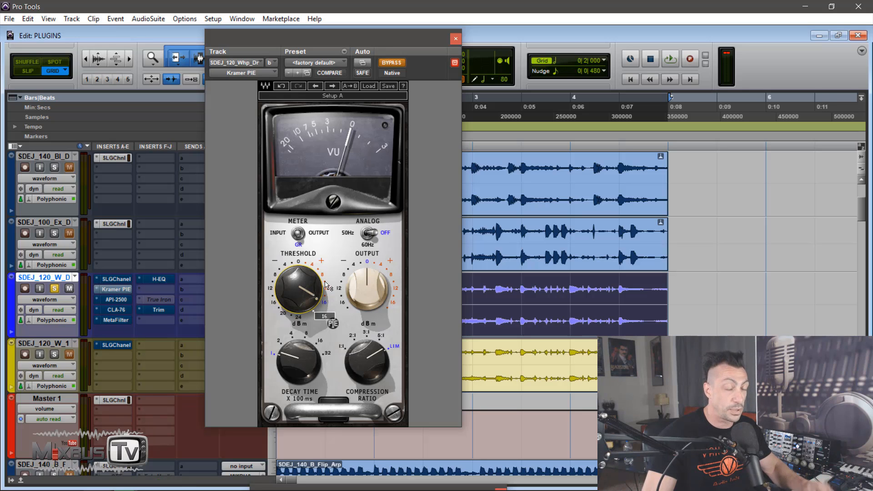
mouse_move(366, 289)
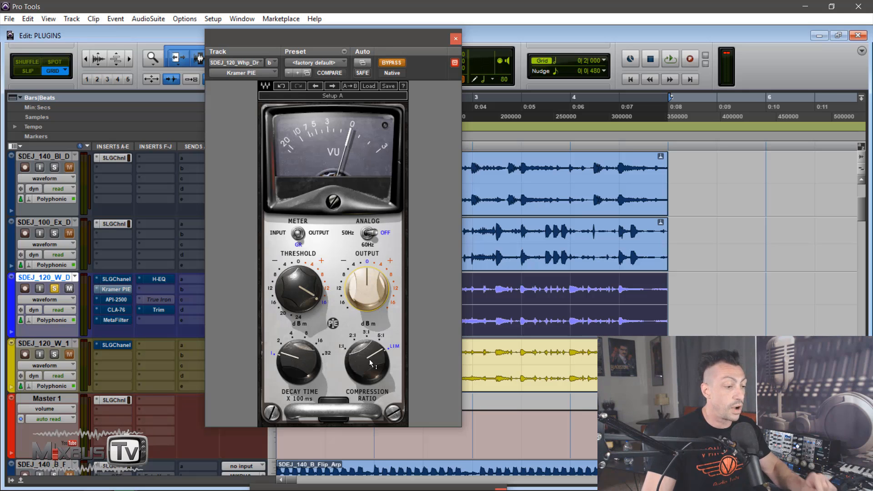
mouse_move(372, 358)
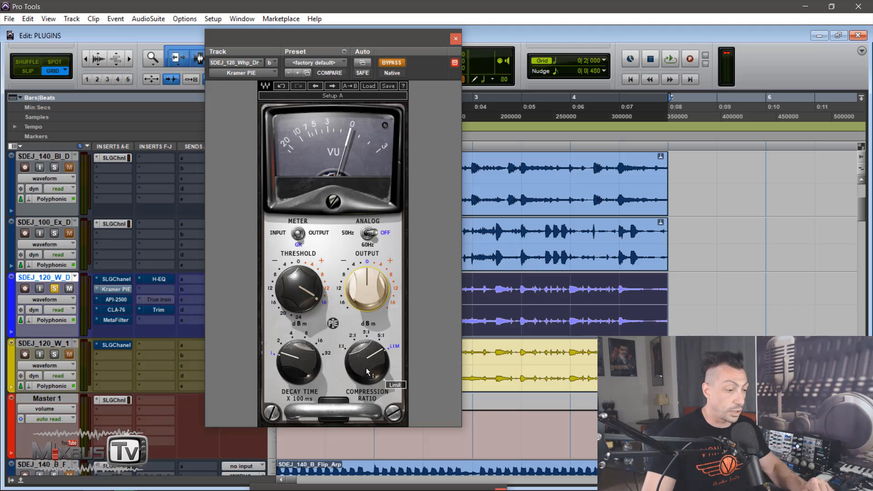
Step: Set the SSLGChannel output gain on the SDEJ_120_W_D track to 7.0 dB, take the plugin out of bypass and close it
click(124, 281)
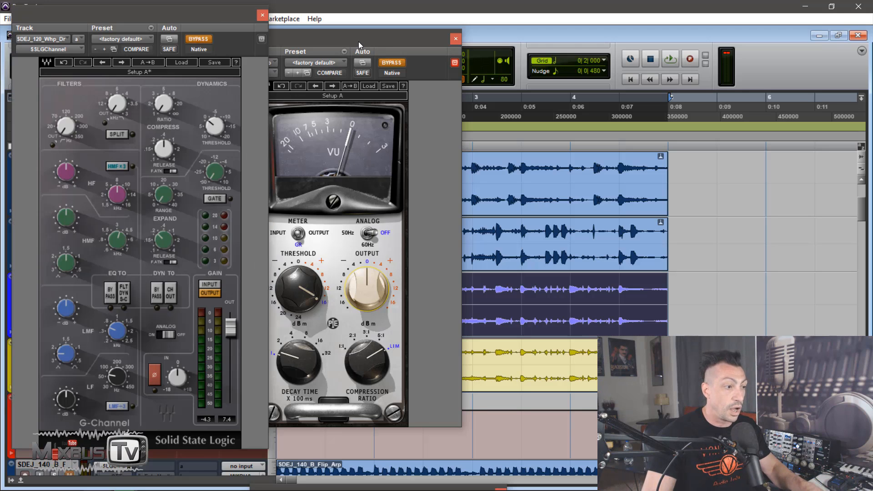
drag(358, 42, 451, 36)
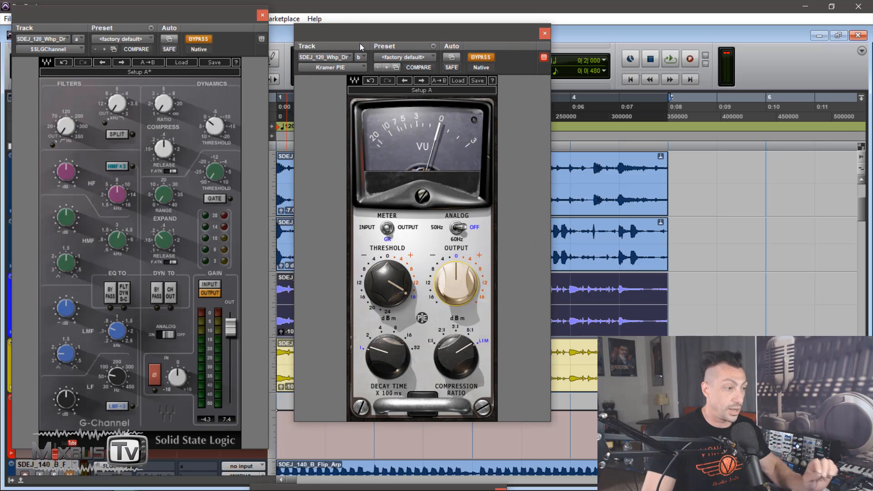
drag(227, 20, 250, 18)
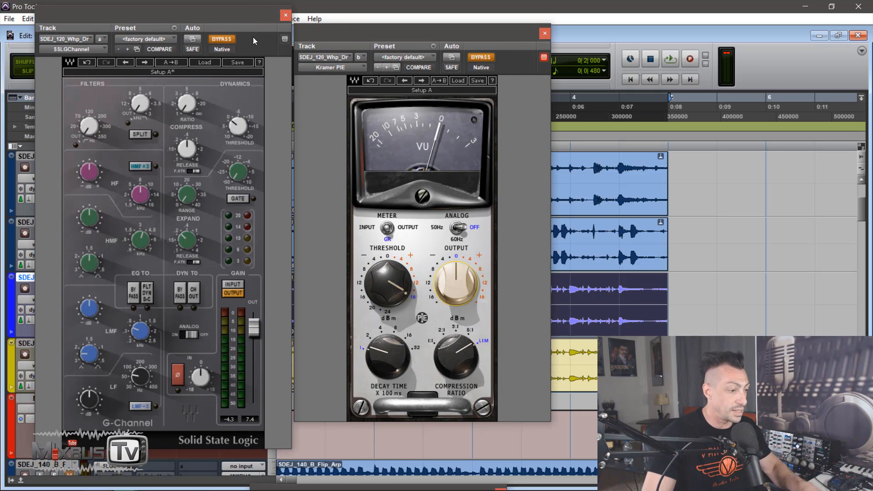
drag(249, 328, 249, 330)
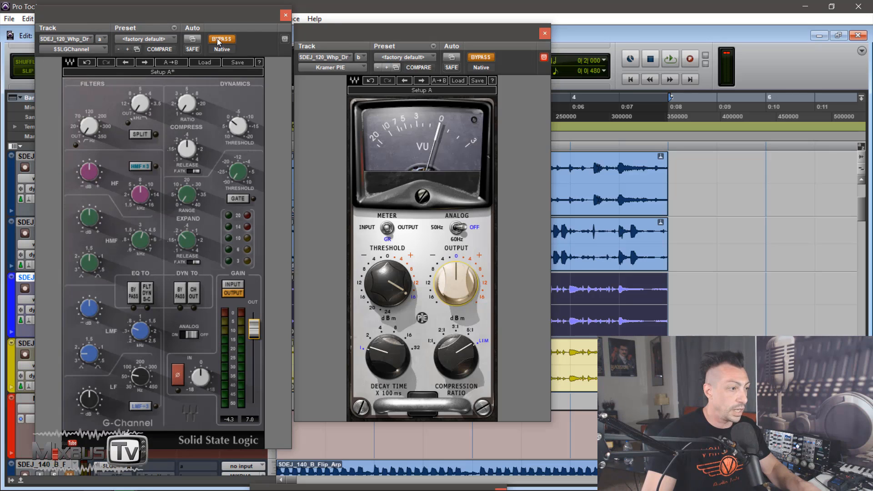
click(286, 15)
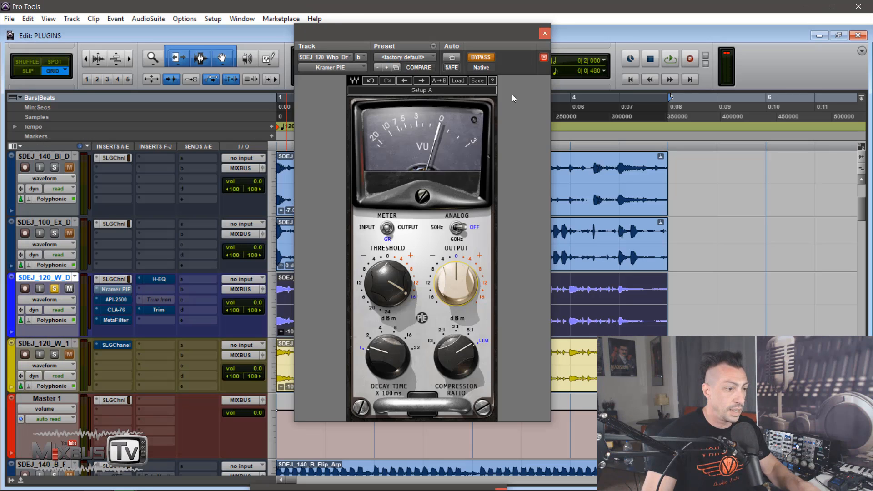
Step: Play the drums while toggling the Kramer PIE bypass to compare the processed and dry sound, then close the plugin
drag(504, 33, 471, 36)
key(space)
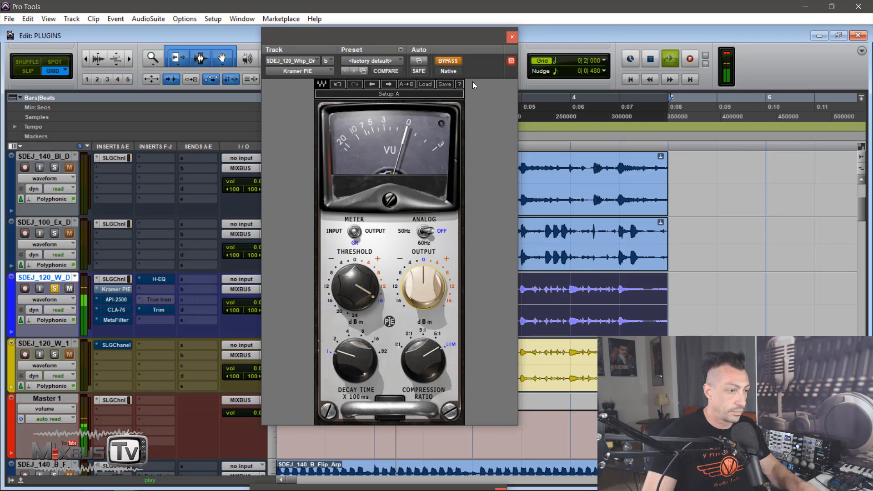
click(452, 63)
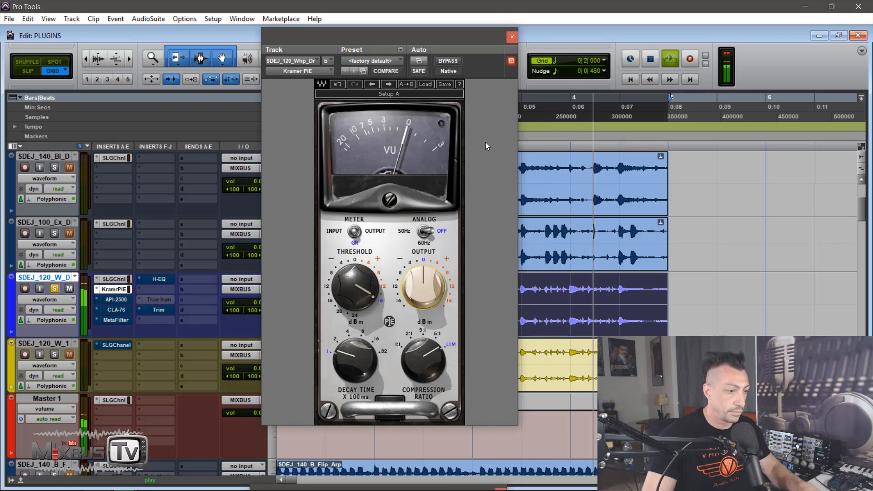
click(451, 63)
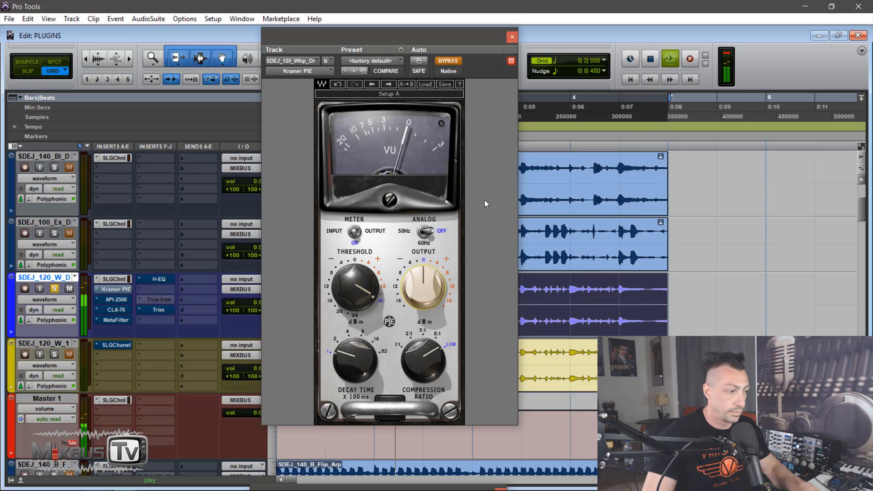
click(454, 64)
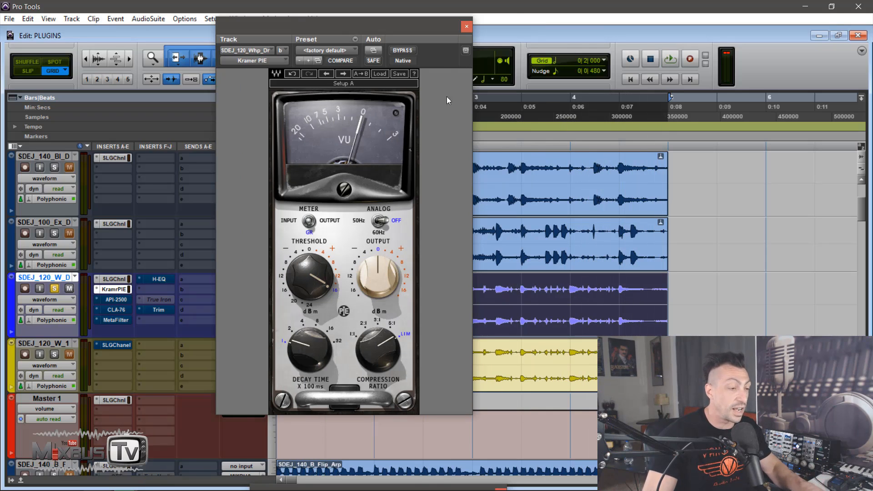
click(466, 27)
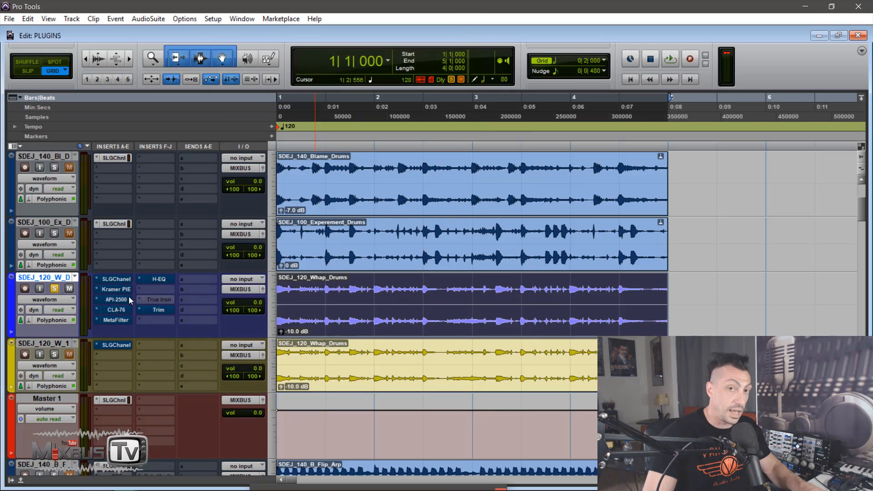
Step: Open the API-2500 compressor on the SDEJ_120_W_D track, take it out of bypass and switch its analog modelling off
click(119, 298)
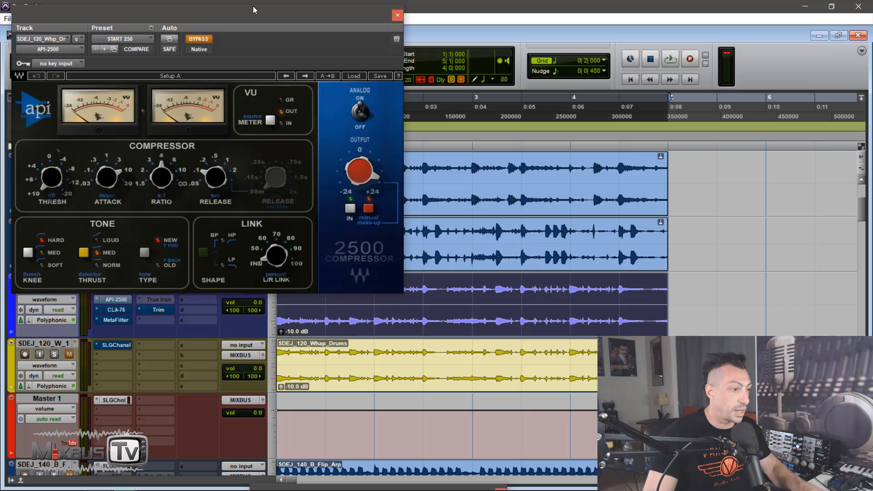
drag(253, 7, 411, 63)
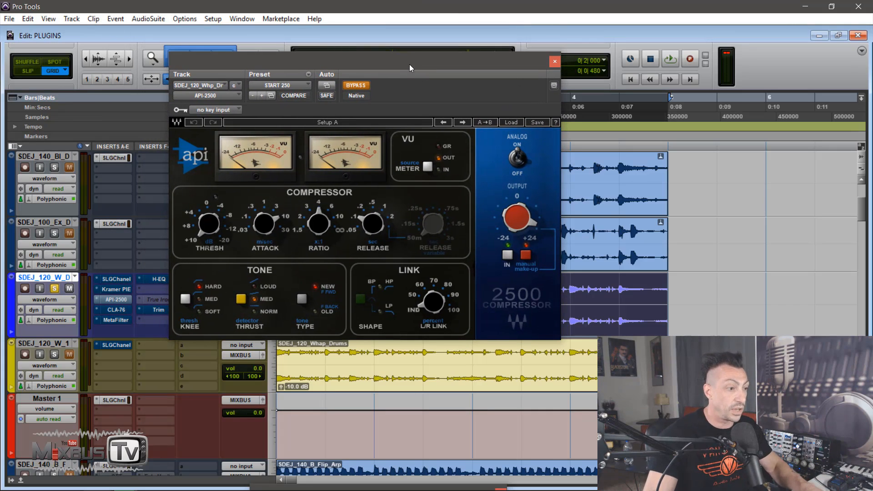
drag(410, 64, 408, 56)
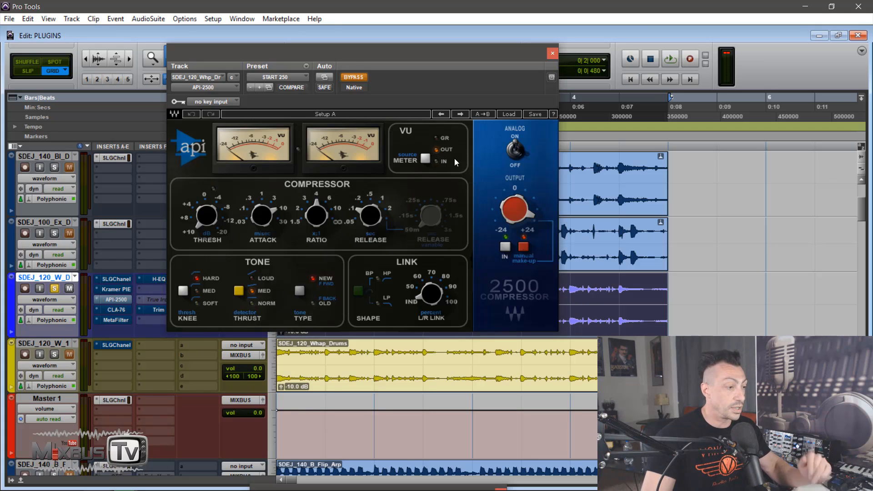
click(356, 77)
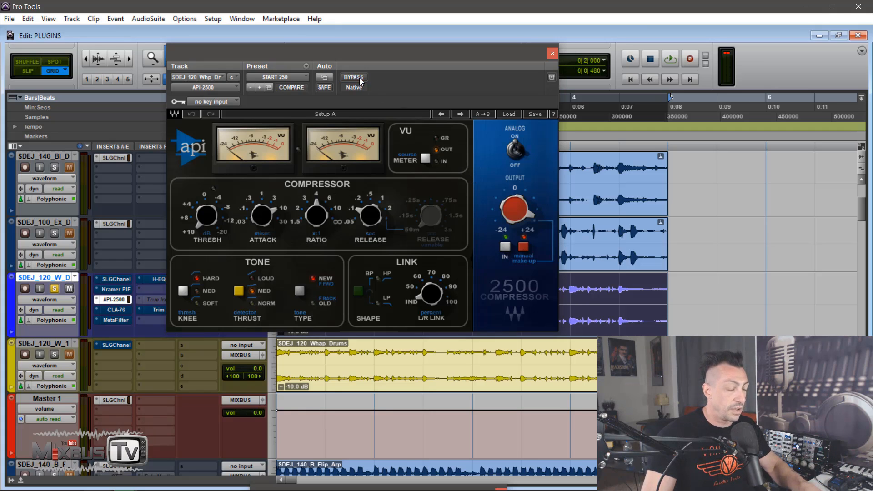
click(516, 148)
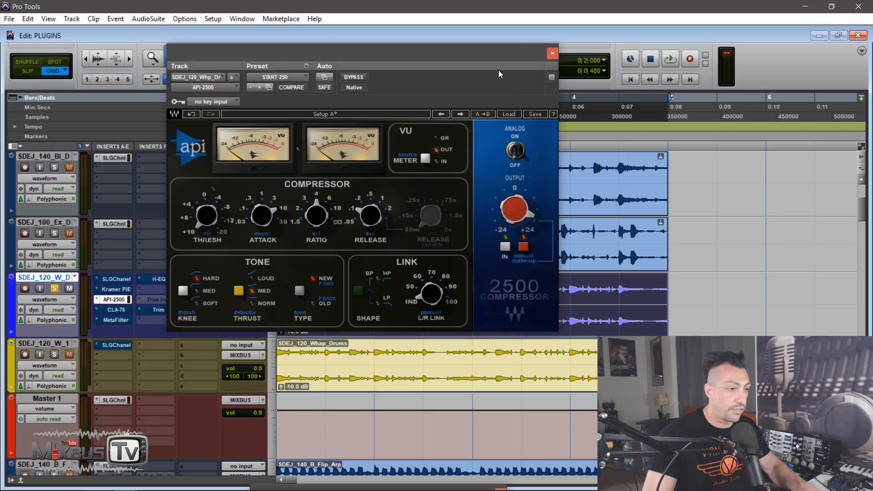
Step: Play the drums through the API-2500 and check the SDEJ_120_W_D channel's peak level and the compressor's output setting
drag(499, 70, 550, 63)
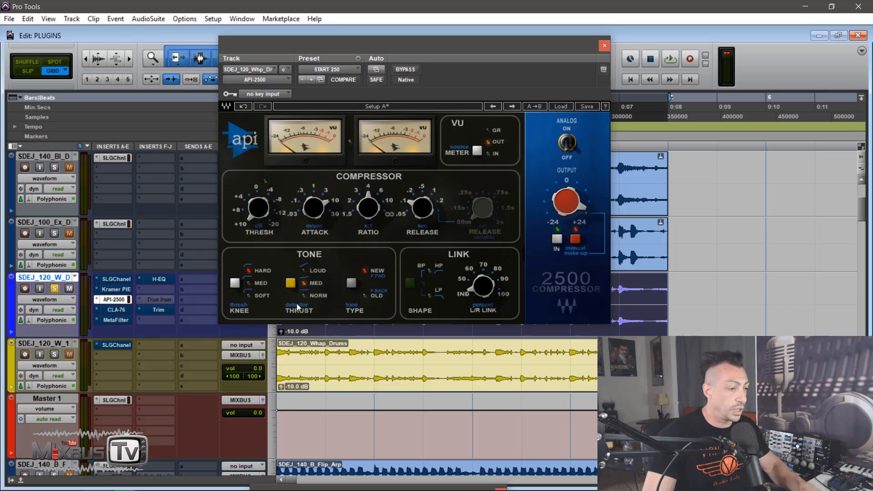
drag(358, 49, 422, 64)
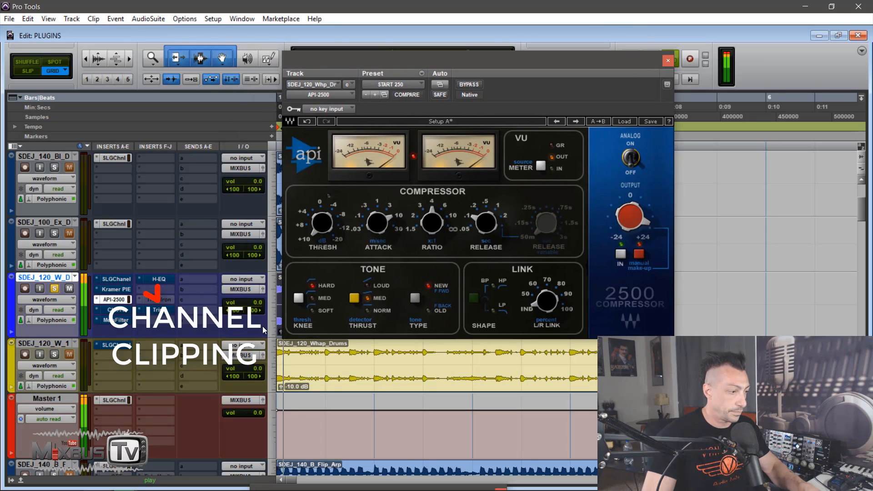
ctrl+click(252, 304)
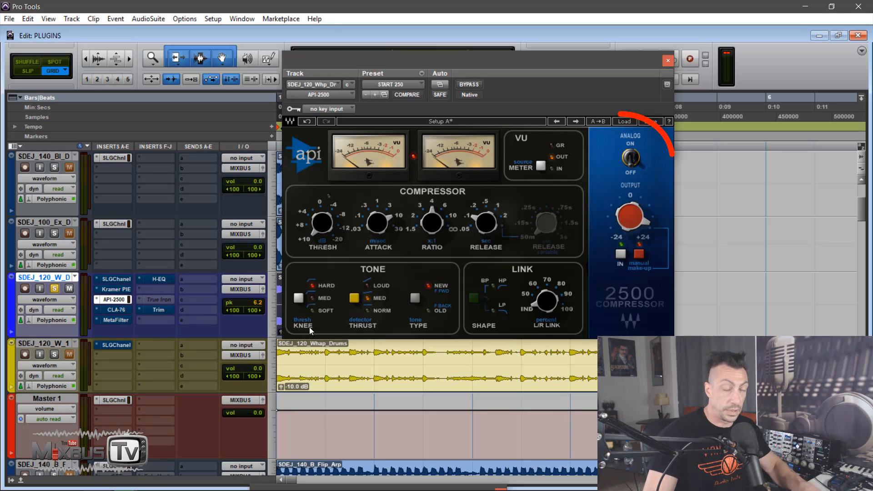
drag(515, 62, 503, 61)
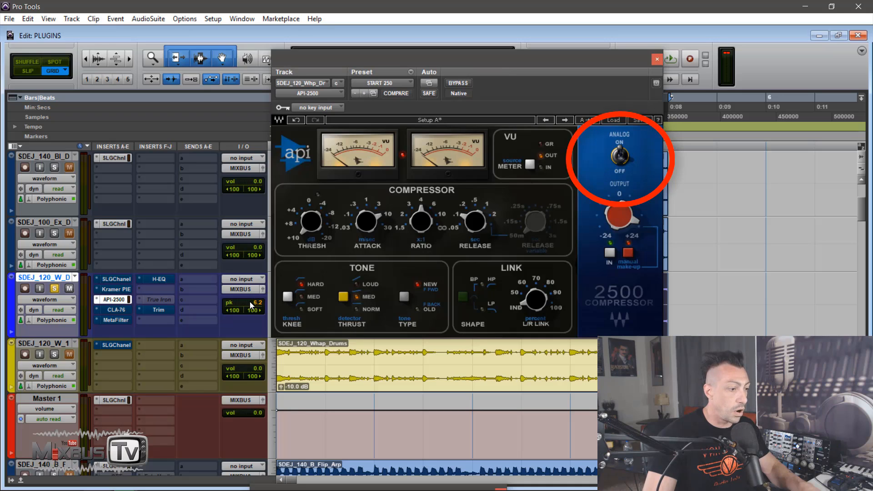
mouse_move(621, 217)
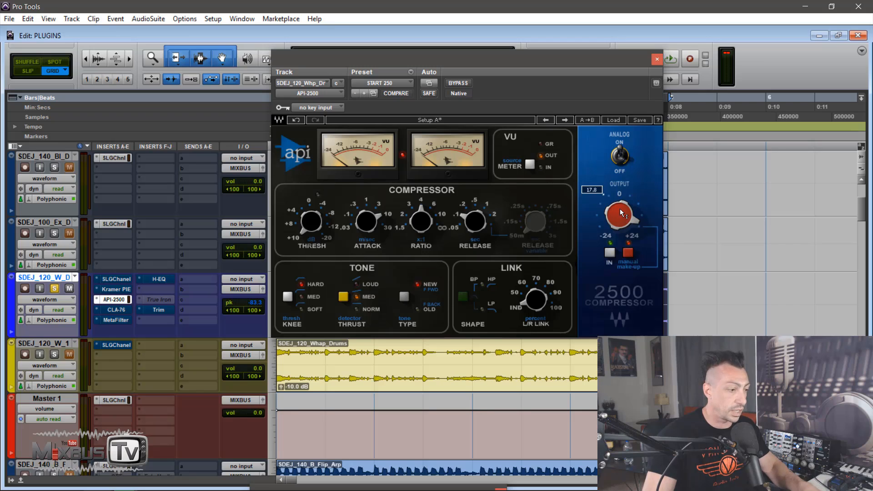
Step: Play the drums through the API-2500, check the SDEJ_120_W_D channel's peak level and clear its peak readout
key(space)
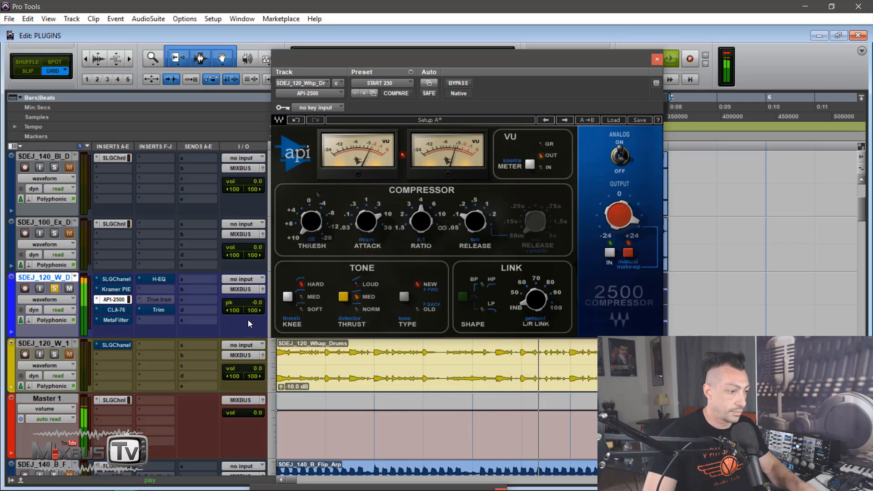
key(space)
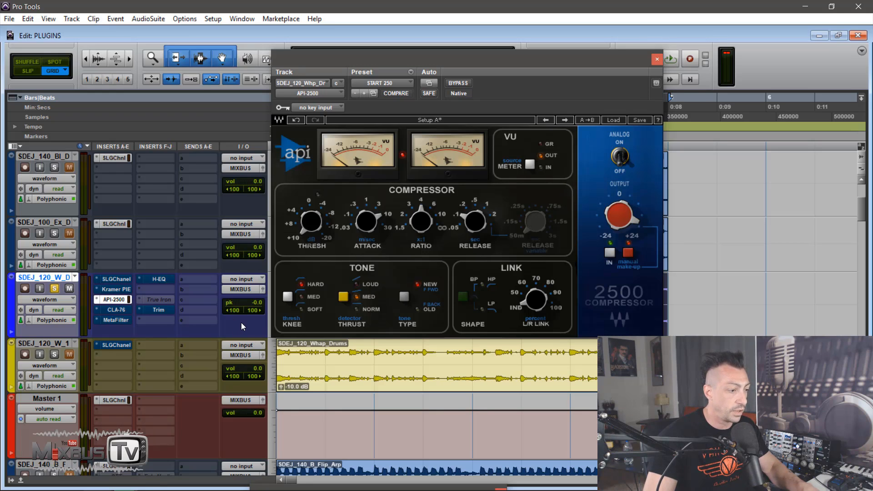
key(space)
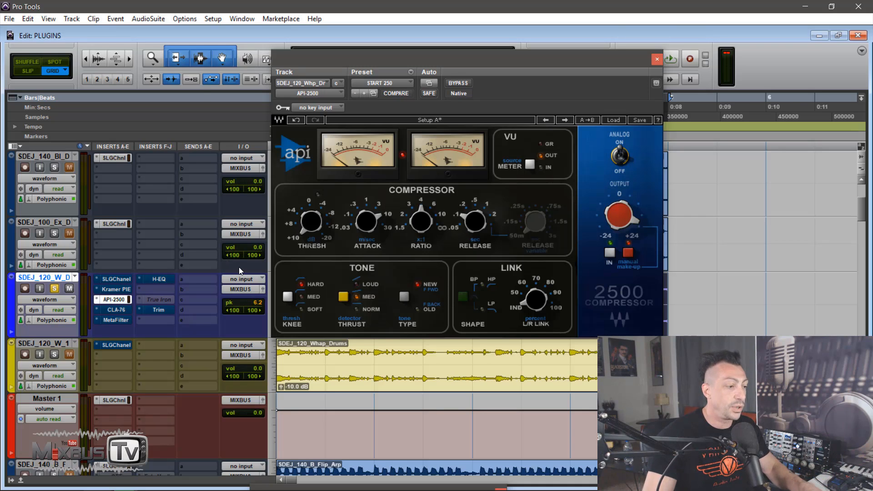
click(254, 307)
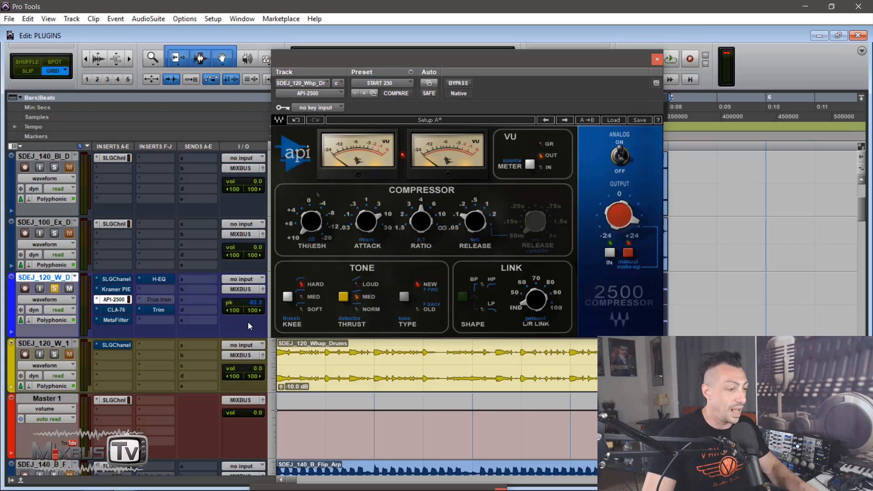
Step: Play the drums while switching the API-2500's tone type from New to Old, and return it to New
key(space)
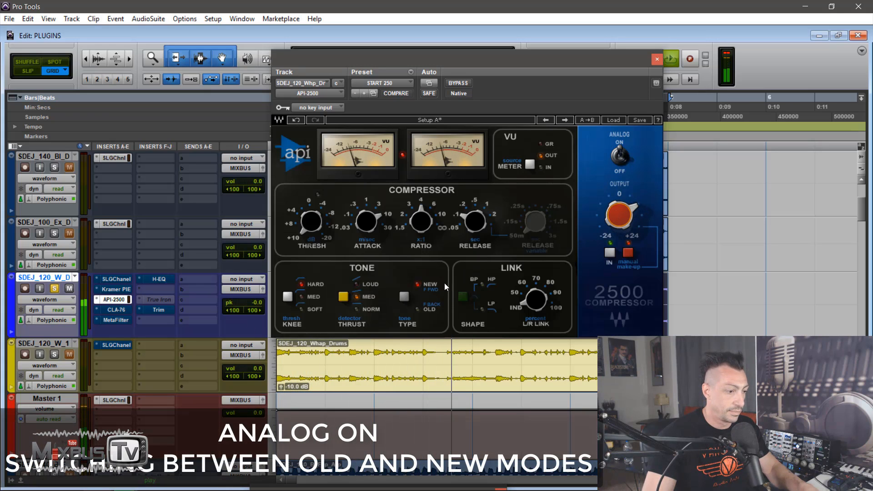
click(404, 297)
mouse_move(619, 214)
mouse_down()
mouse_move(619, 195)
mouse_move(634, 217)
mouse_up()
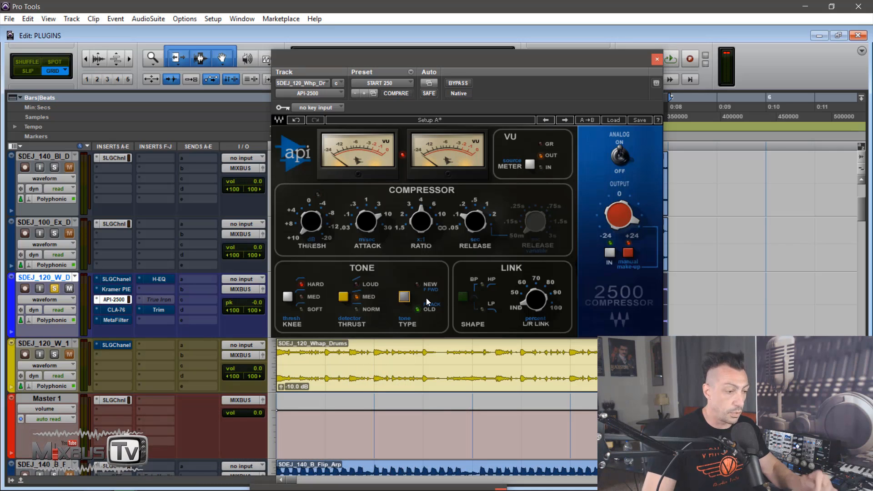
click(404, 298)
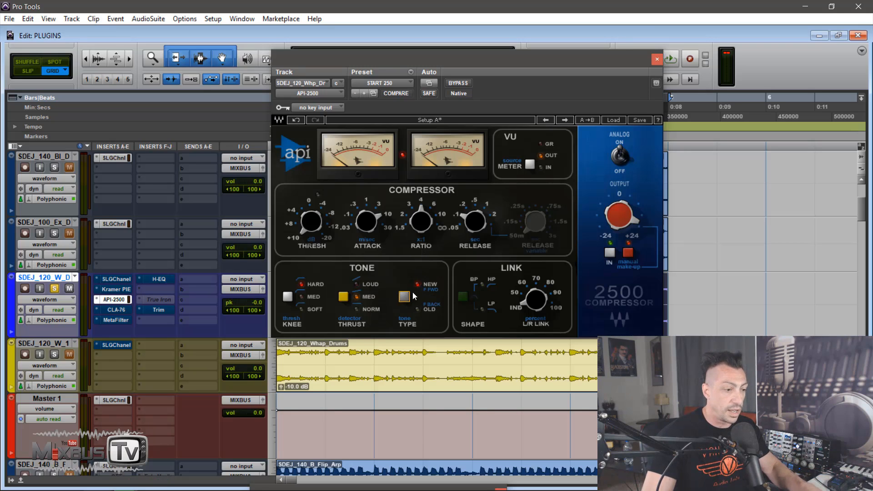
Step: Try another output level on the API-2500, restore it, and close the compressor in bypass
drag(615, 221, 615, 209)
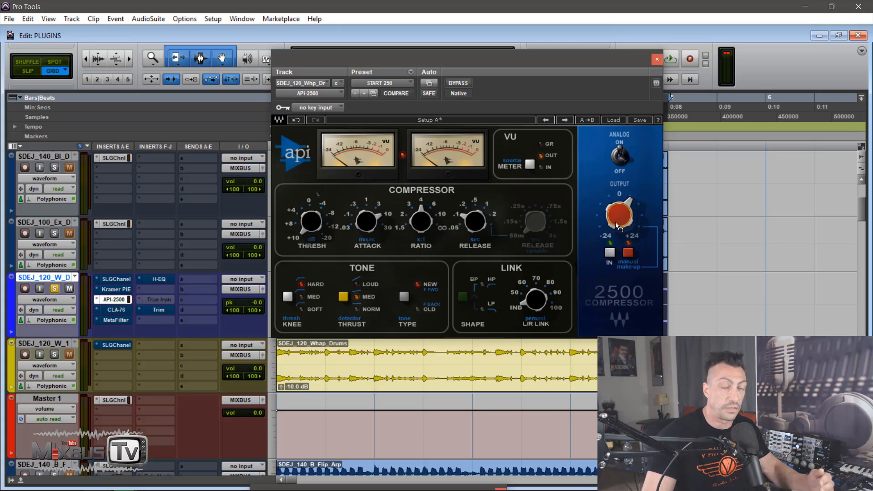
mouse_move(617, 218)
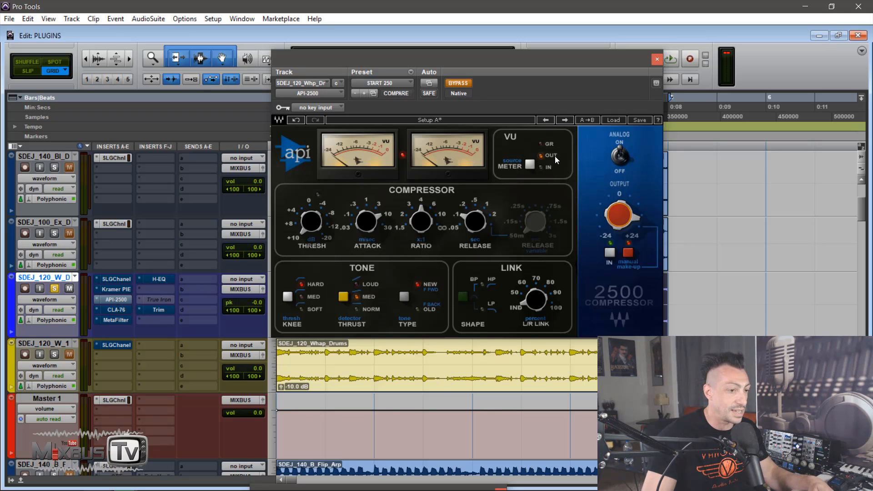
click(658, 59)
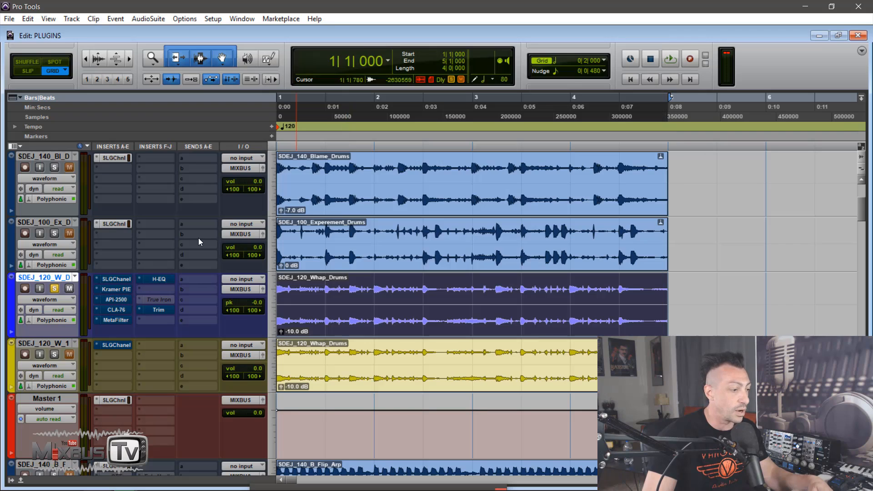
Step: Open the CLA-76 on the SDEJ_120_W_D track and switch its compression on and off again
click(121, 312)
drag(337, 19, 553, 102)
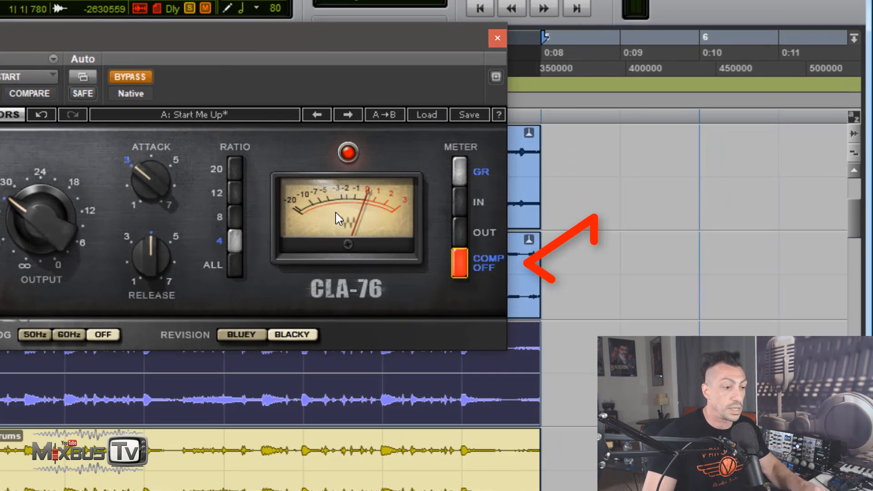
click(460, 268)
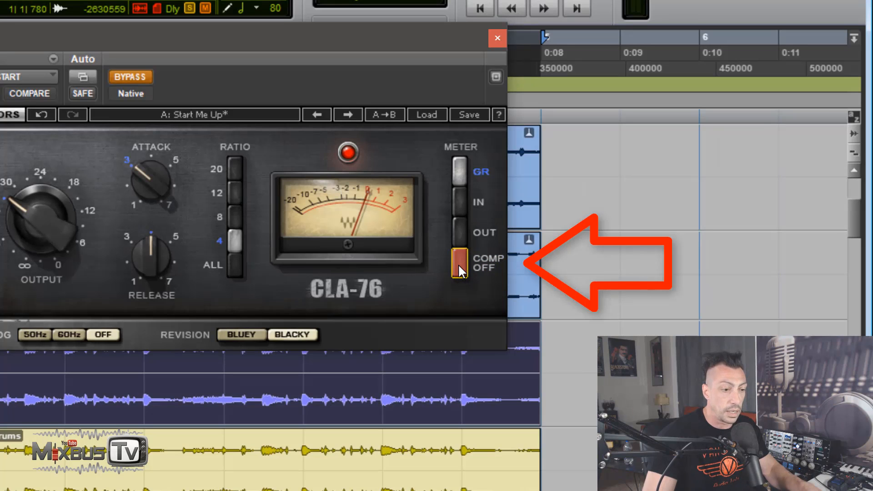
click(459, 263)
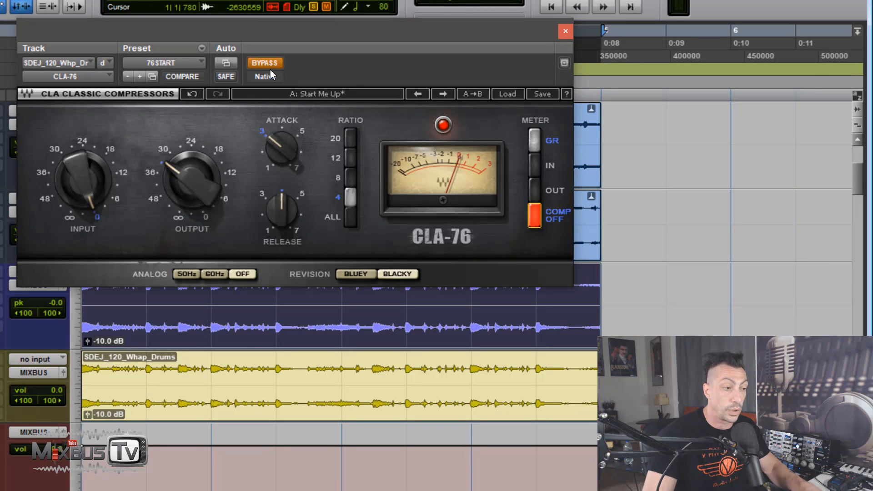
Step: Play the drums while toggling the CLA-76 bypass to compare the Blacky revision with the dry sound, leaving the plugin active
key(space)
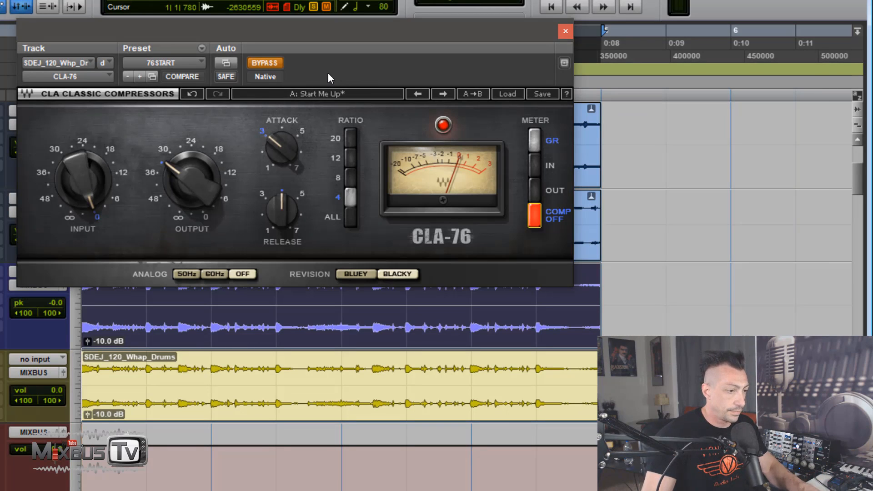
click(265, 64)
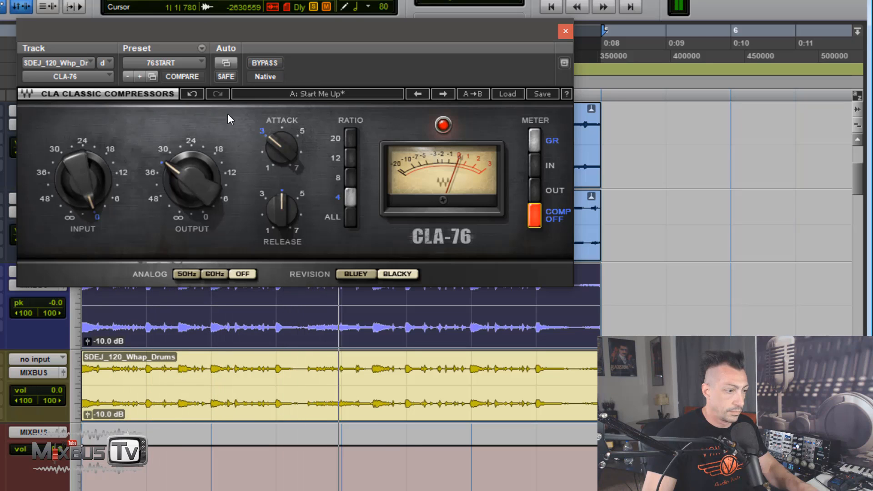
mouse_move(180, 174)
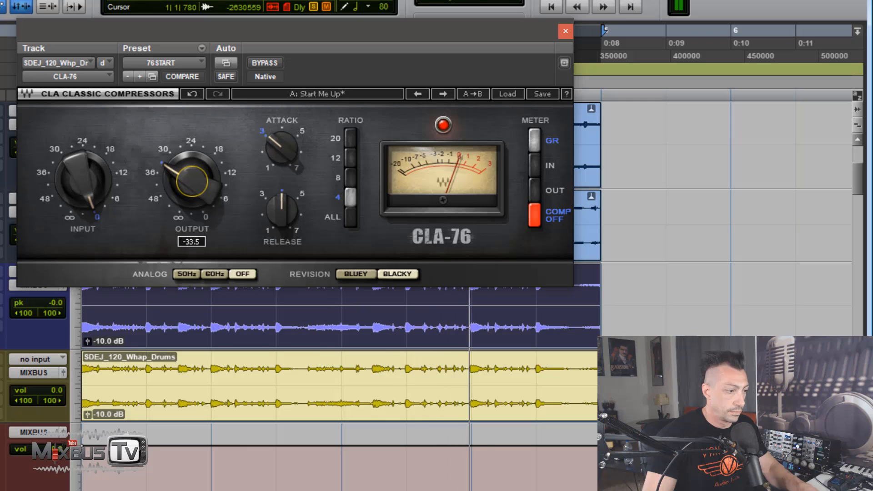
click(267, 62)
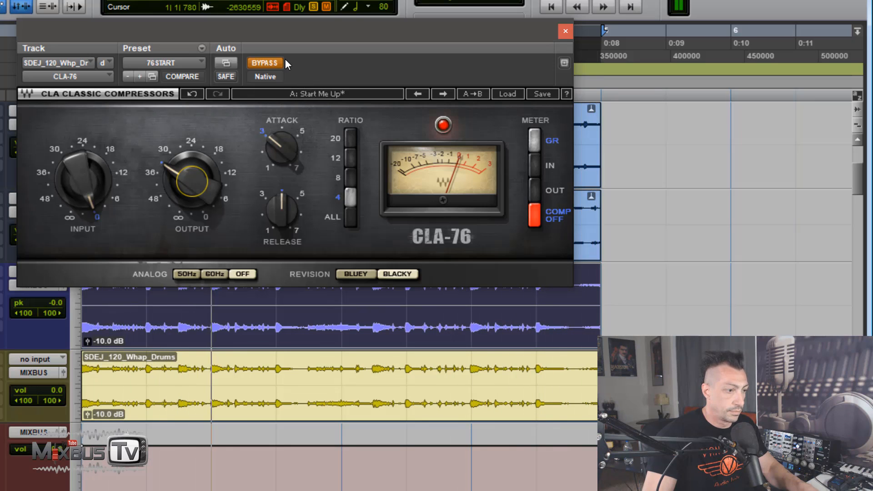
click(263, 62)
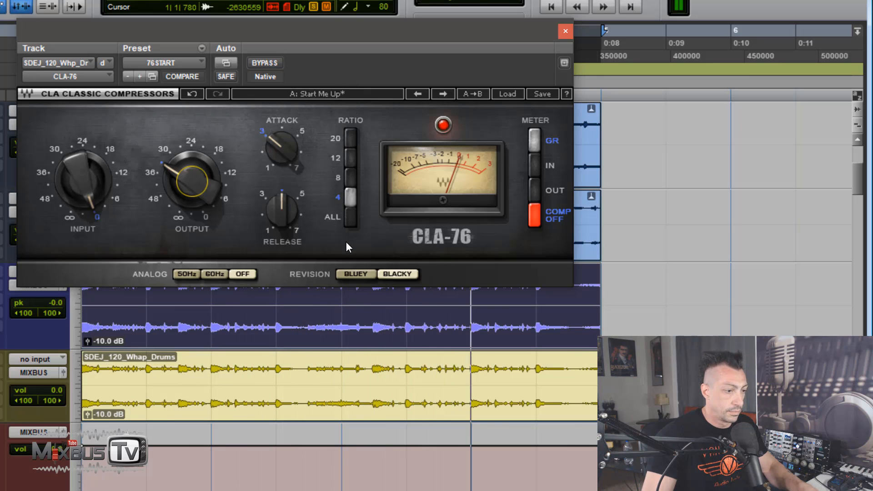
Step: Switch the CLA-76 to the Bluey revision and toggle its bypass during playback to compare it with the dry sound
click(353, 275)
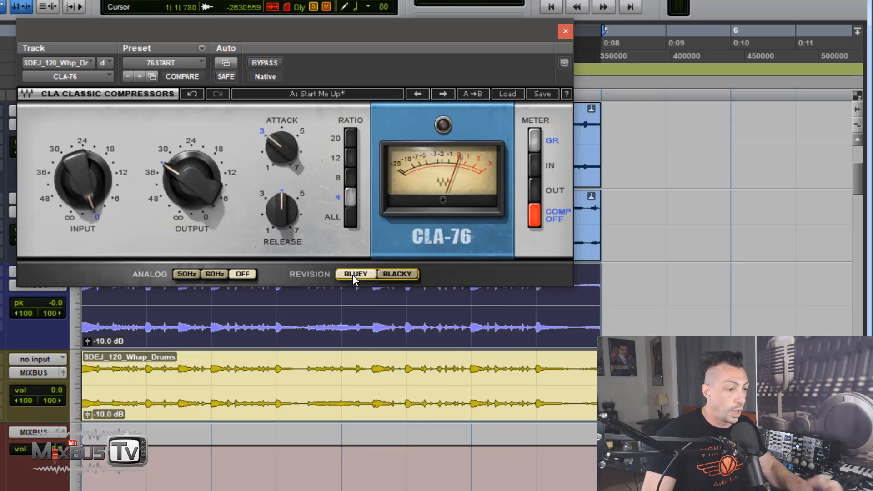
click(270, 65)
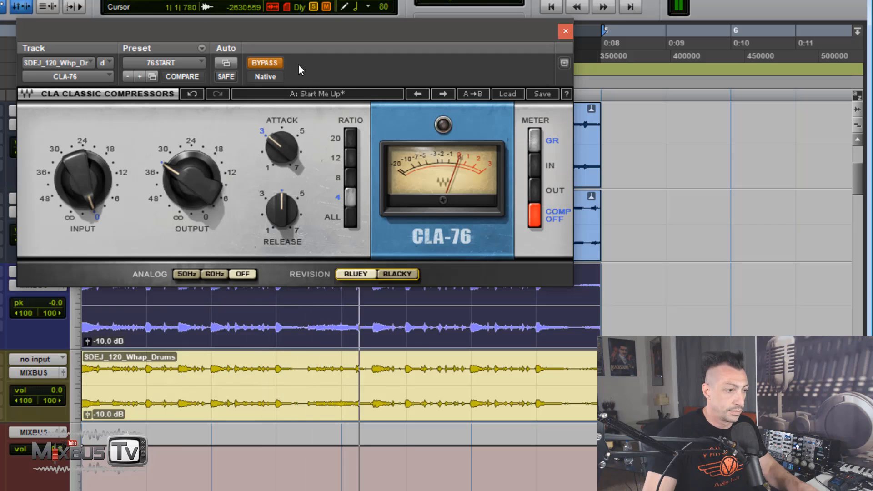
click(268, 64)
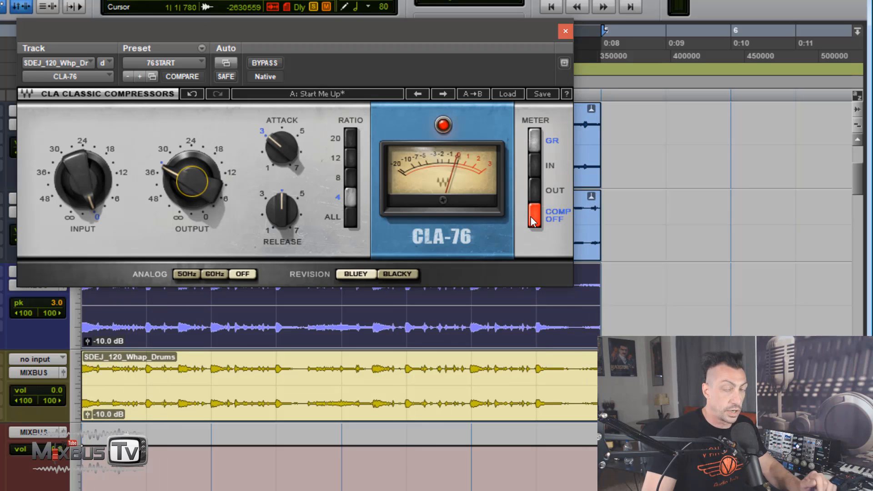
Step: Try the CLA-76's compression on the drums with the output raised to -30.0, and turn the compression off again
click(531, 217)
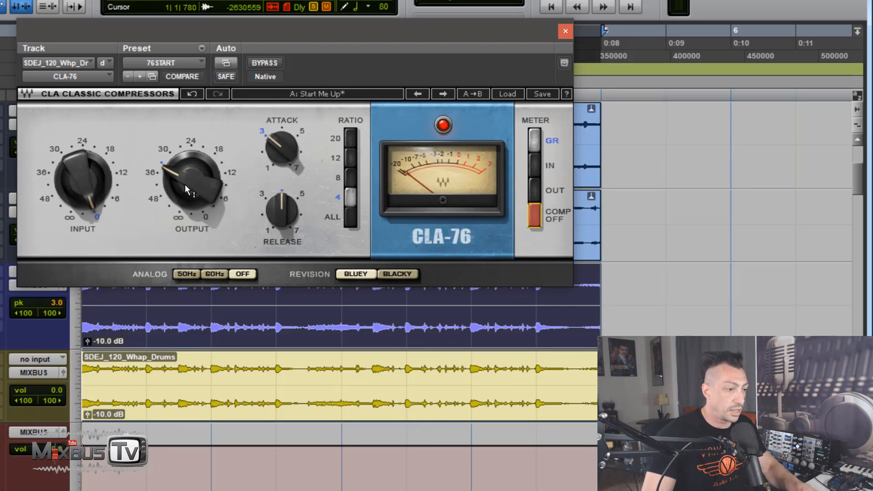
mouse_move(185, 184)
mouse_down()
mouse_move(185, 145)
mouse_move(185, 168)
mouse_up()
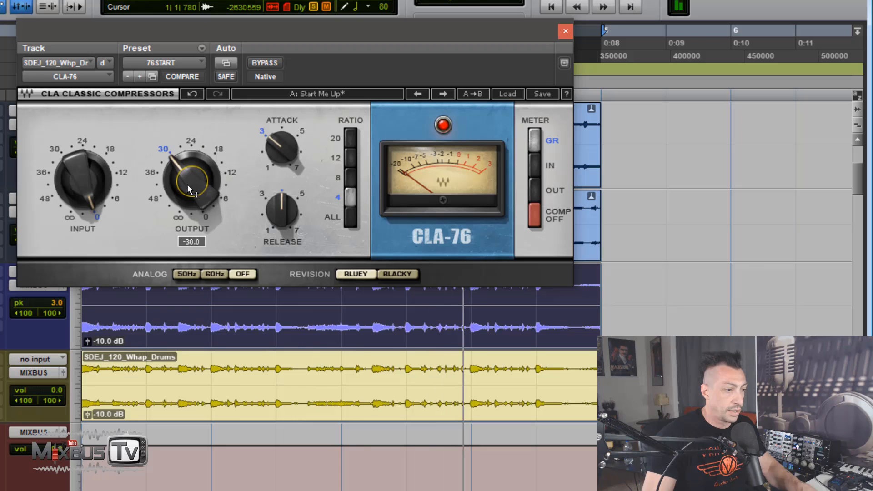
click(533, 216)
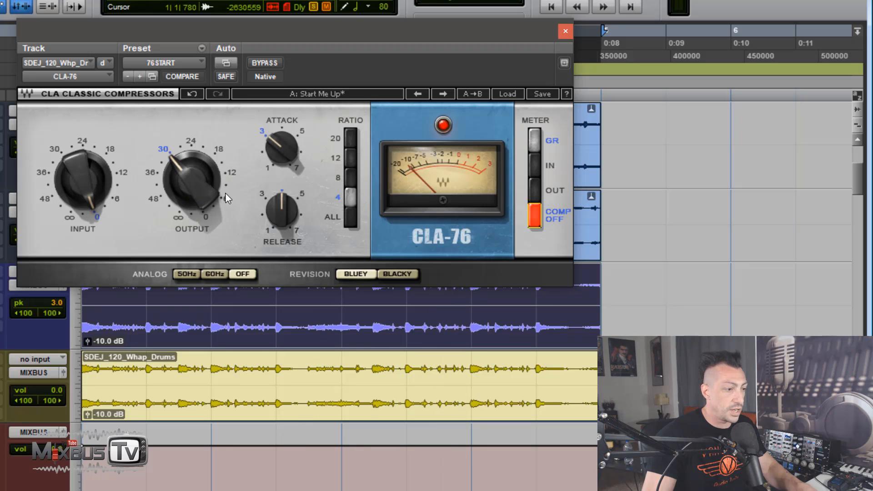
Step: Set the CLA-76 output to about -34.5 and its revision back to Blacky, and close the plugin
drag(190, 168, 192, 177)
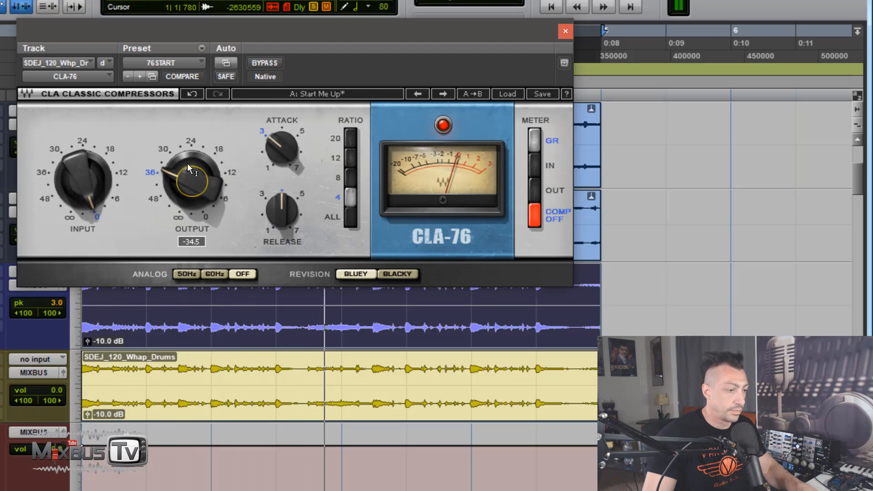
click(404, 274)
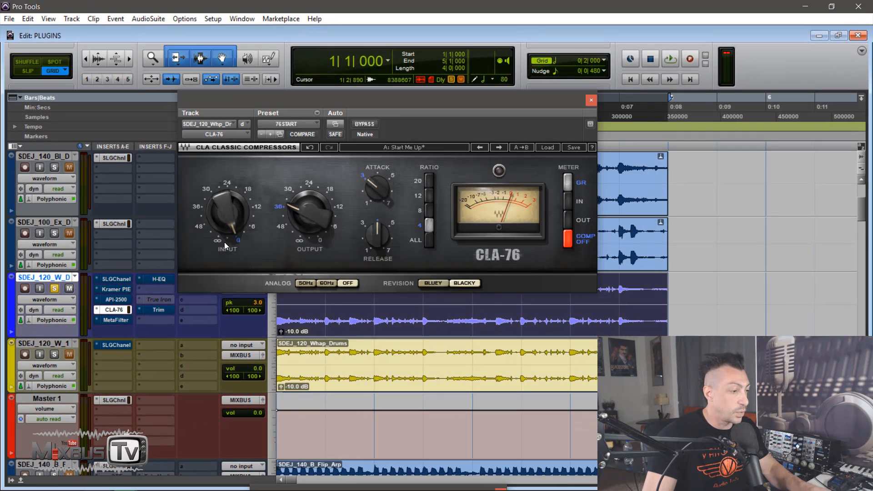
click(116, 309)
Step: Open the MetaFilter on the SDEJ_120_W_D track and raise its Drive to maximum while the drums play
click(116, 320)
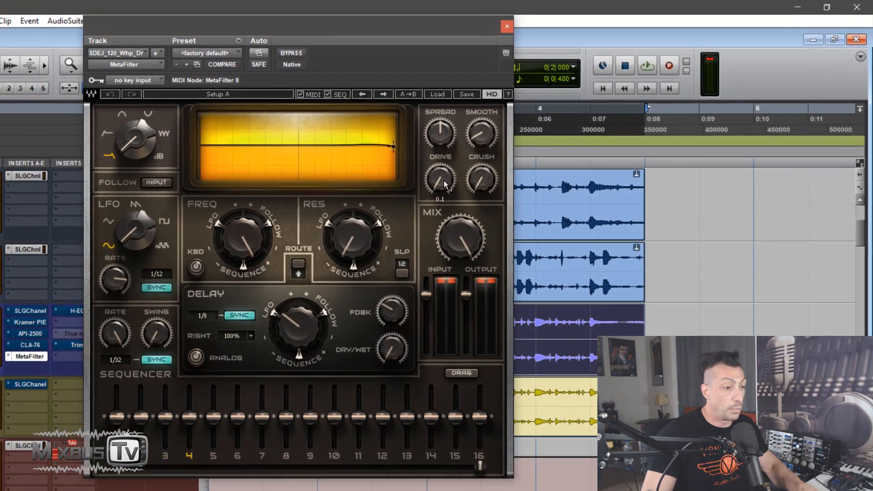
key(space)
drag(487, 163, 487, 161)
drag(351, 217, 352, 204)
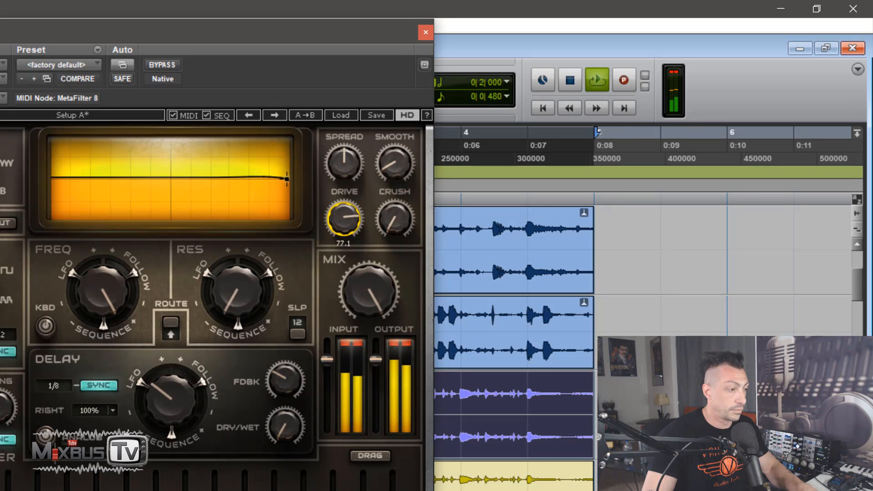
drag(346, 218, 345, 208)
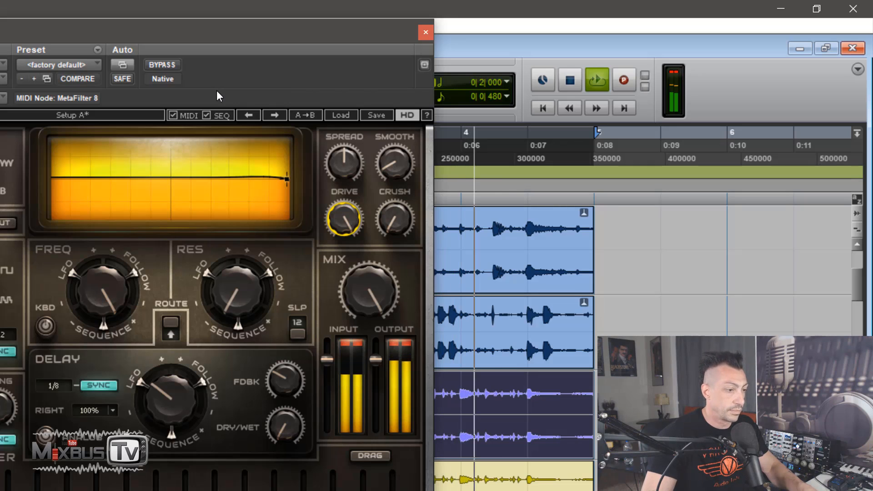
Step: Bypass the MetaFilter to hear the drums without the drive, stop playback and reactivate the plugin
click(162, 65)
key(space)
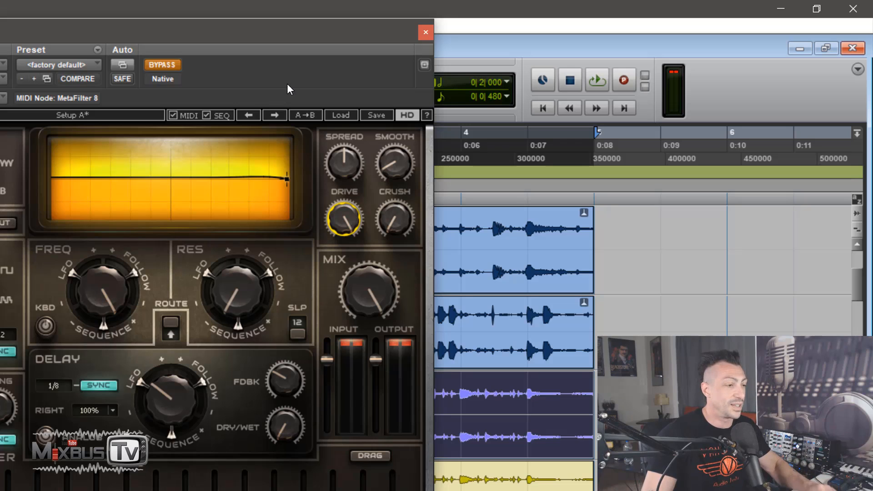
click(176, 65)
Step: Raise the MetaFilter's Crush to about 16.8 during playback, toggle the bypass to compare the sound, and stop the drums
mouse_move(394, 222)
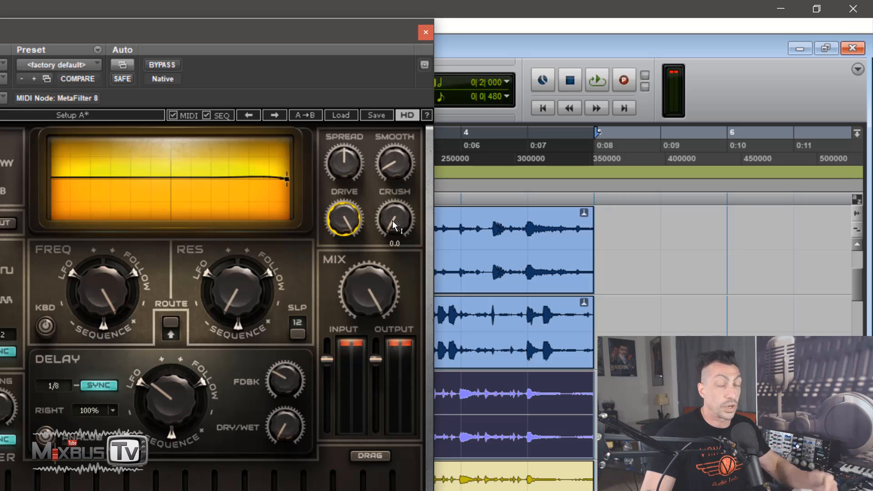
key(space)
drag(393, 222, 393, 209)
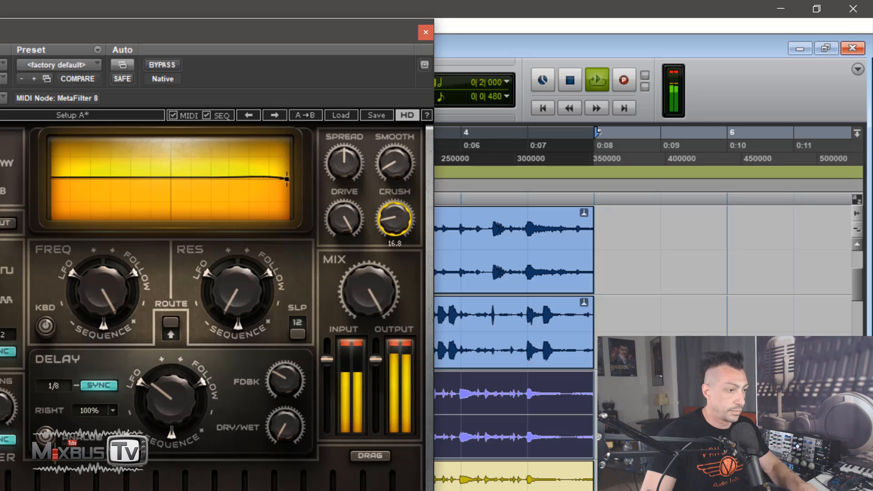
click(167, 65)
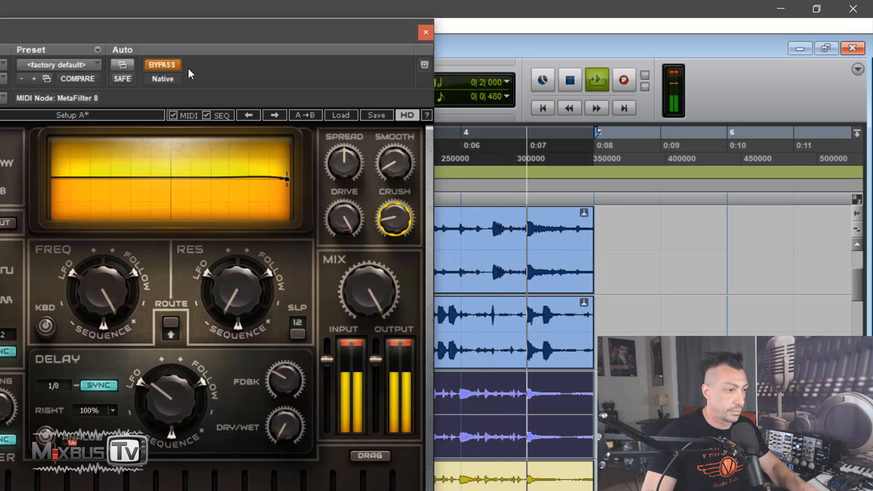
click(165, 64)
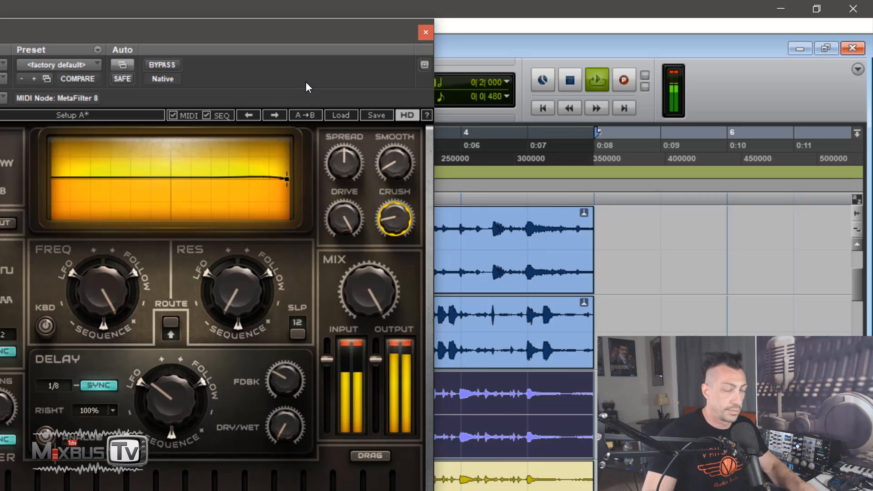
key(space)
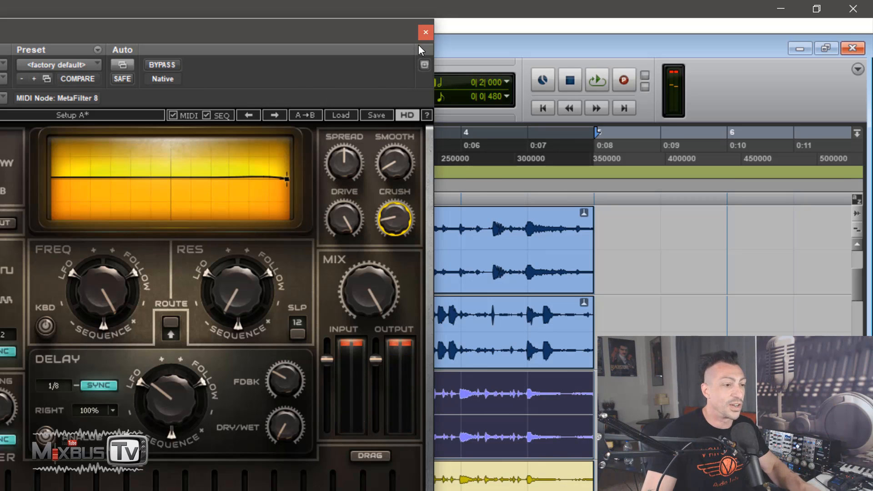
Step: Close the MetaFilter, open the H-EQ on the SDEJ_120_W_D track and look through its analog model choices
click(424, 33)
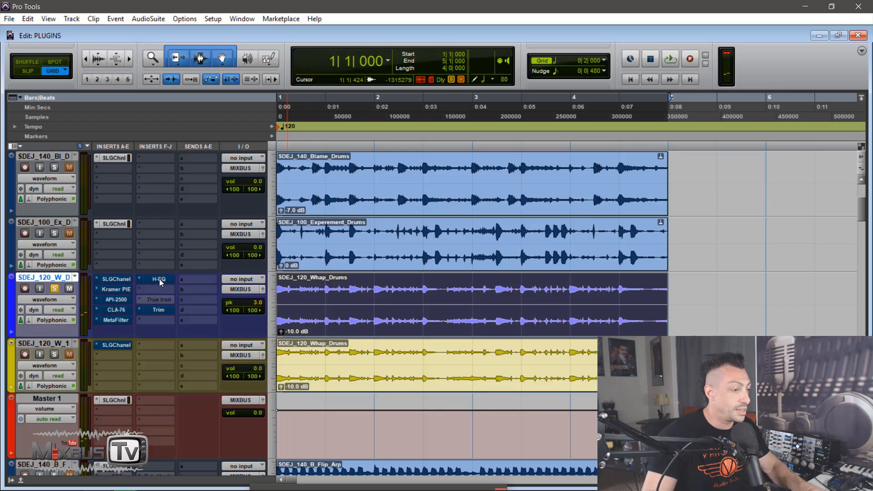
click(159, 280)
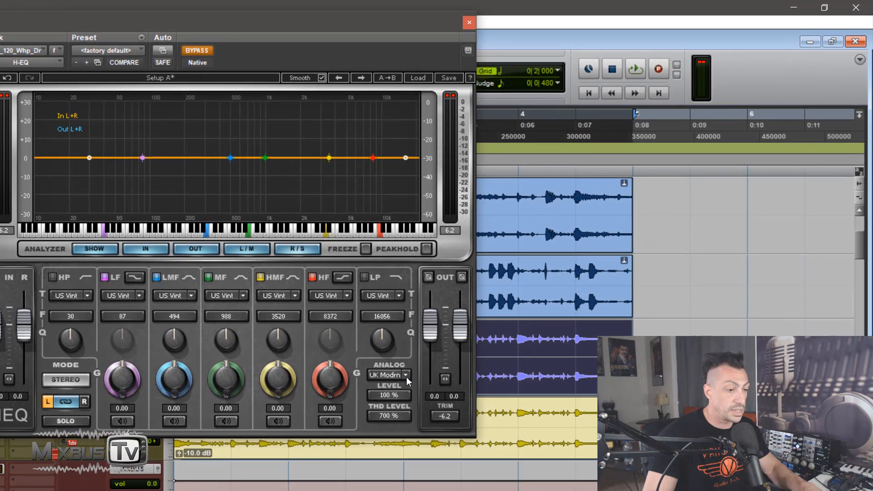
click(553, 335)
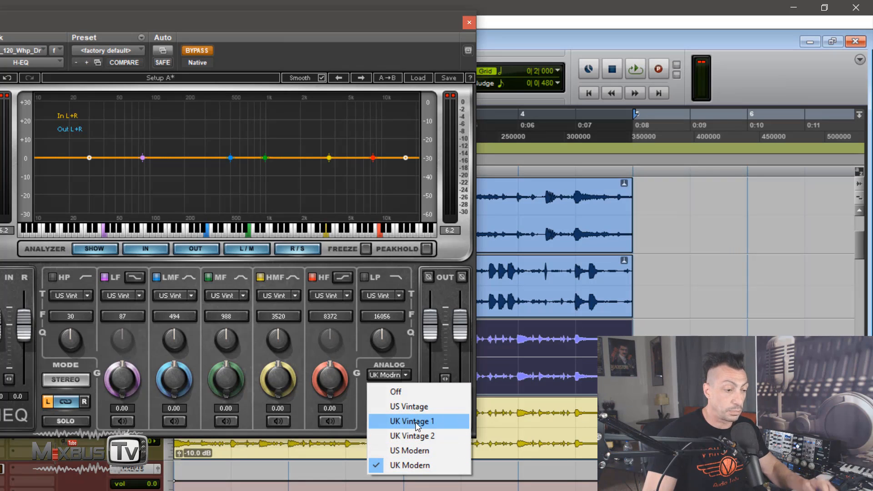
click(421, 367)
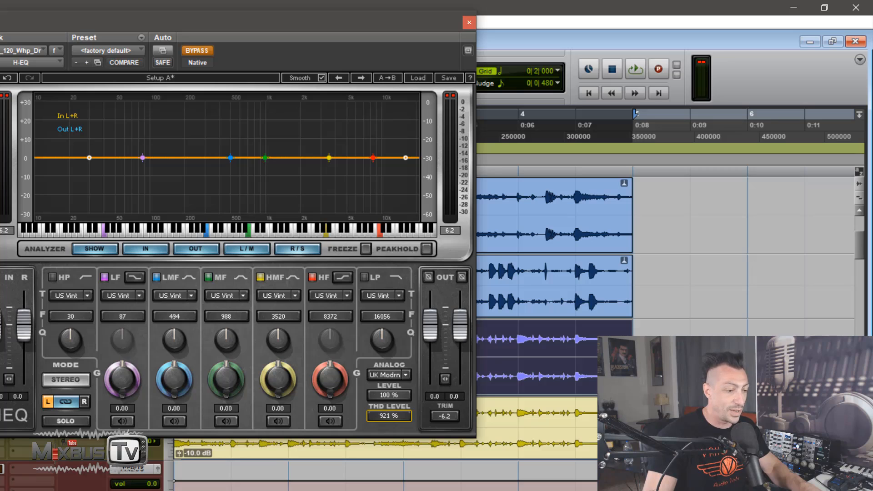
Step: Reactivate the H-EQ, set its analog model to US Vintage and vary the THD level to about 798% while the drums play
drag(389, 416, 390, 425)
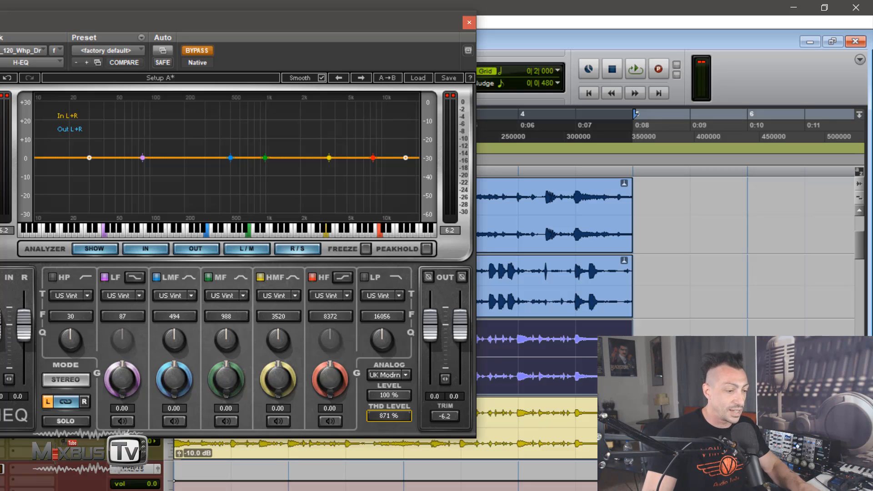
drag(389, 416, 408, 383)
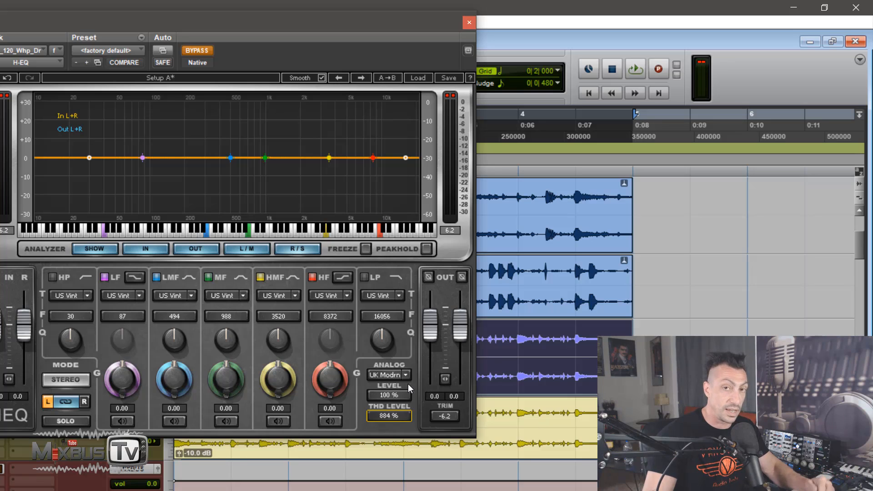
click(406, 375)
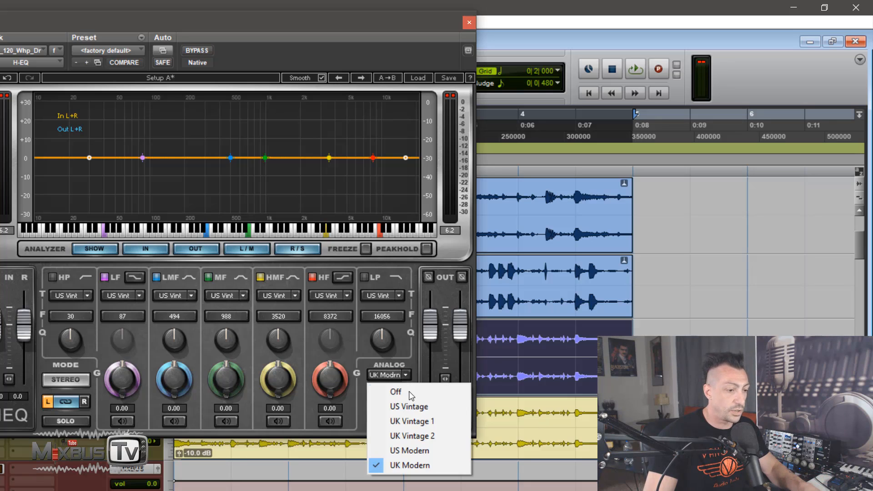
click(417, 407)
key(space)
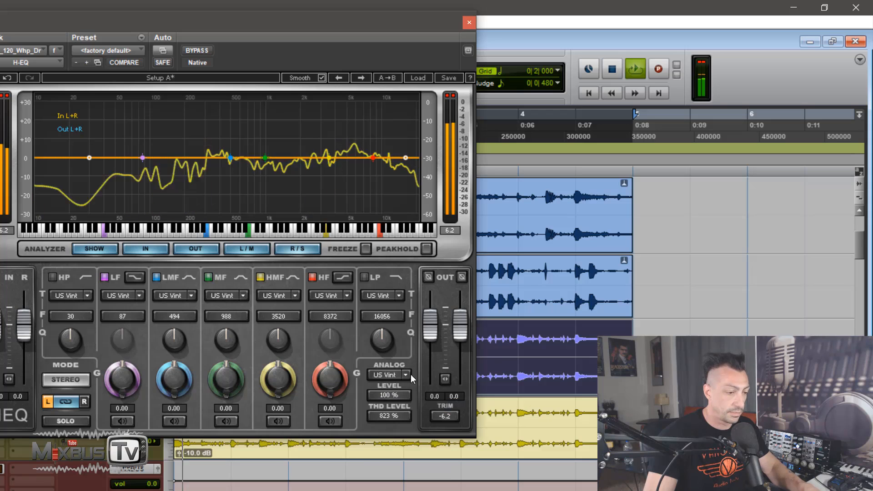
drag(399, 414, 399, 404)
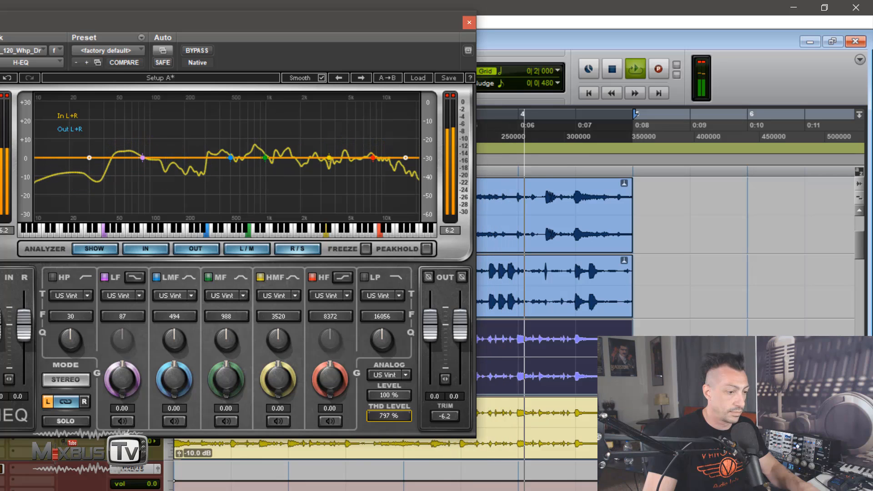
Step: Switch the H-EQ analog model to UK Vintage 1 and sweep the THD level up to 1000% during playback
click(406, 376)
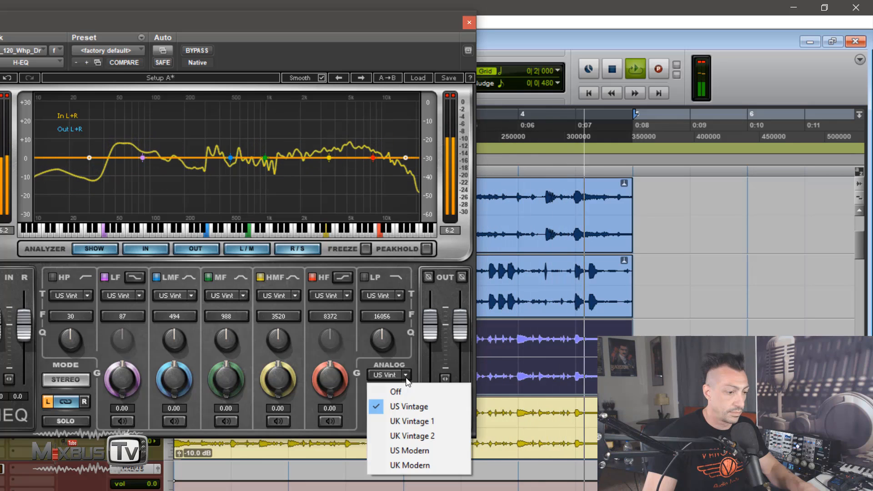
click(412, 421)
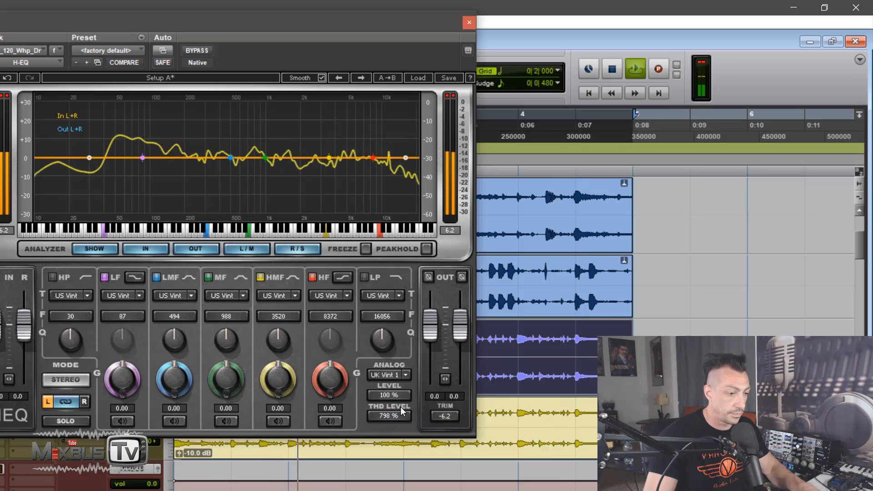
click(399, 415)
mouse_move(399, 415)
mouse_down()
mouse_move(399, 432)
mouse_move(399, 406)
mouse_up()
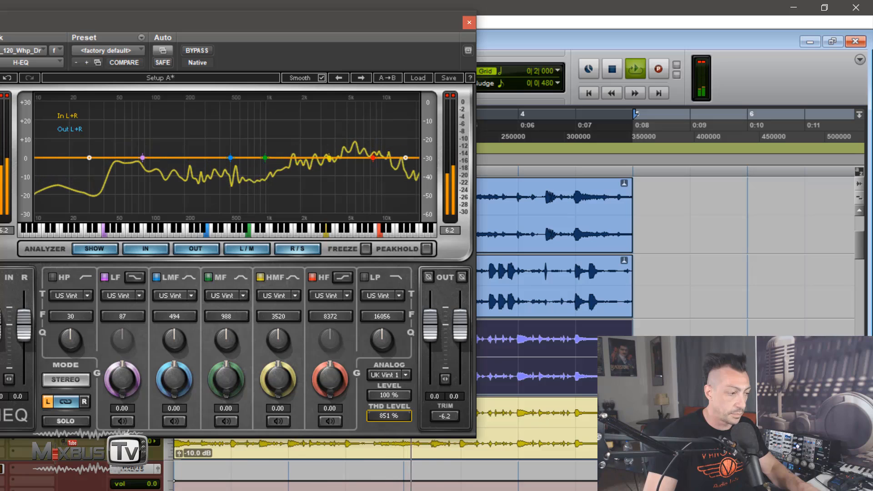
drag(389, 416, 390, 426)
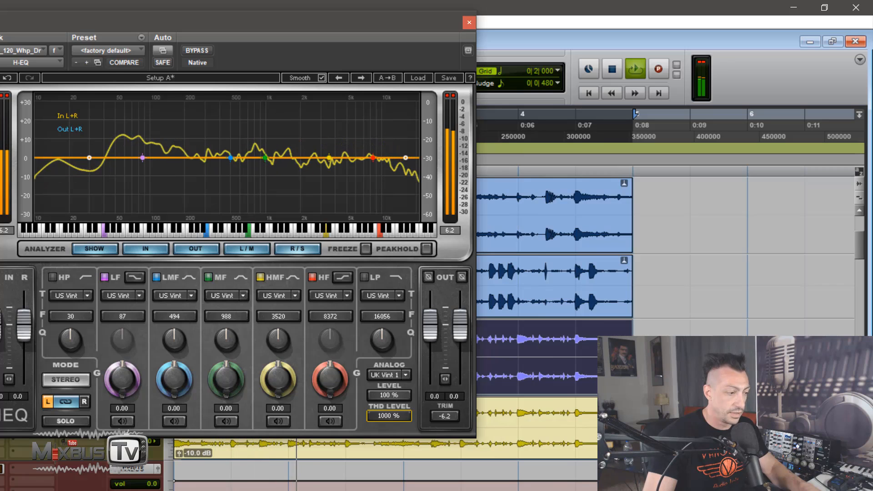
Step: Switch the H-EQ analog model to UK Vintage 2 and vary its THD level during playback
click(406, 375)
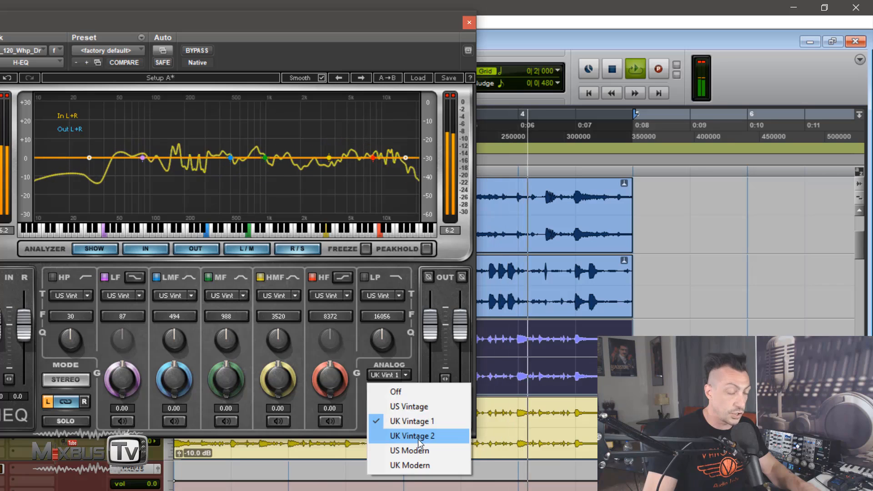
click(398, 436)
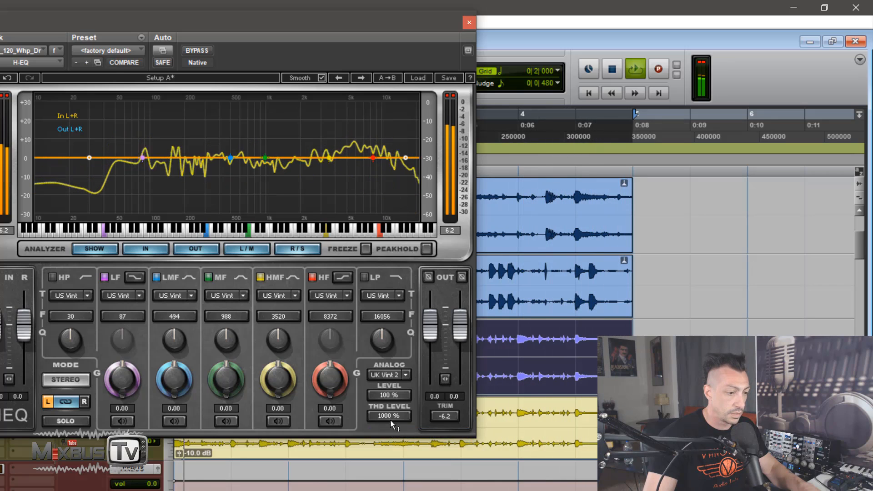
drag(389, 415, 389, 384)
Step: Switch the H-EQ to US Modern, set the THD level to about 589% and toggle the bypass to compare the sound
click(388, 375)
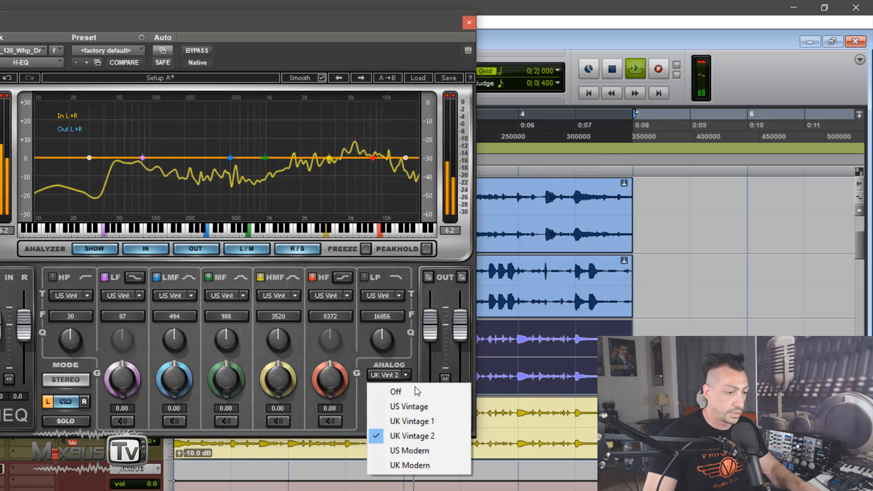
click(417, 450)
drag(397, 417, 383, 387)
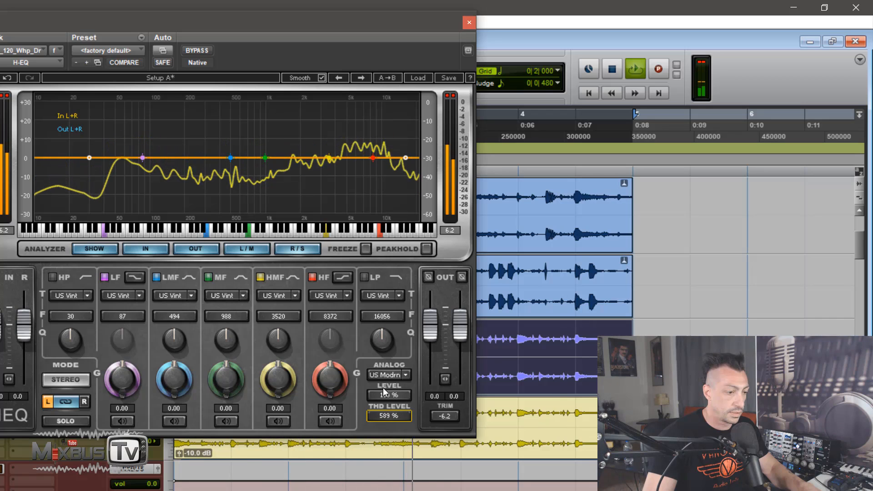
click(198, 50)
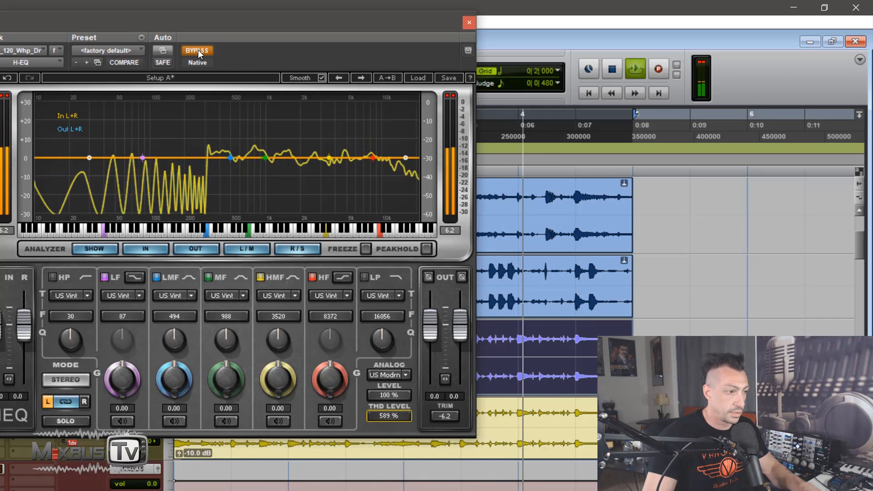
click(198, 50)
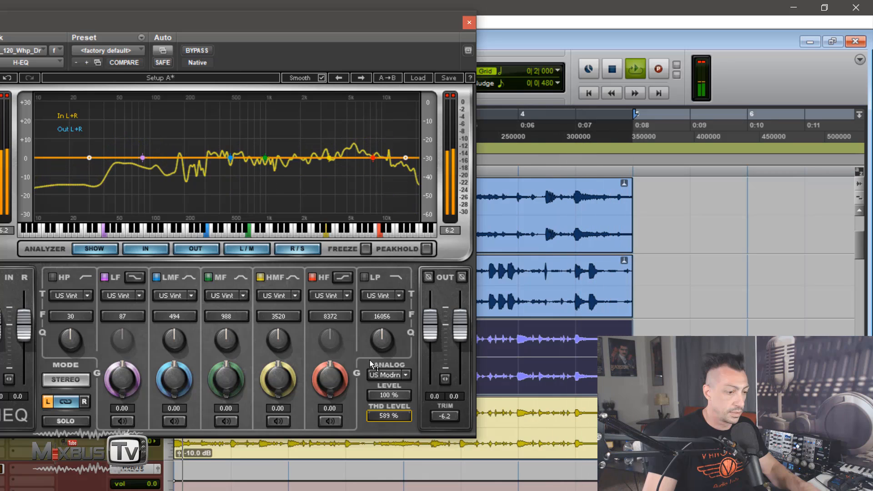
Step: Audition the UK Modern analog model in the H-EQ while varying its THD level
click(407, 375)
click(415, 464)
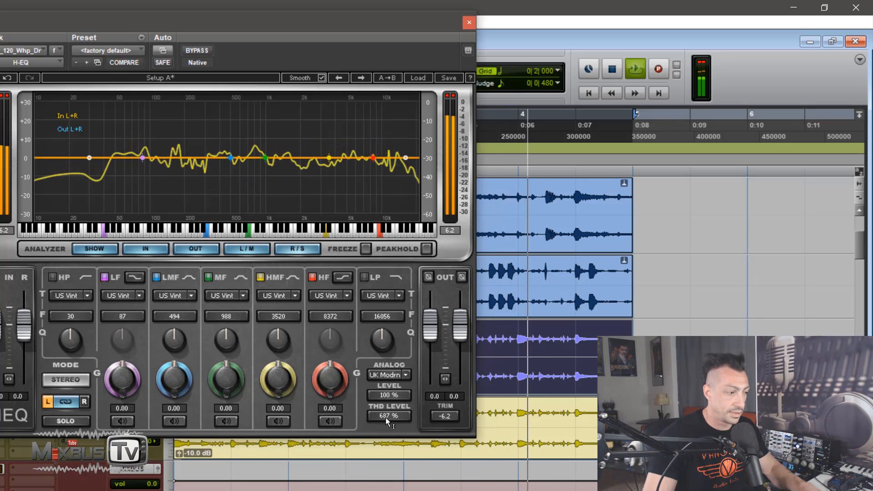
drag(385, 416, 386, 434)
Step: Set the H-EQ analog model back to US Vintage with a THD level of about 888%, and stop the drums
click(405, 375)
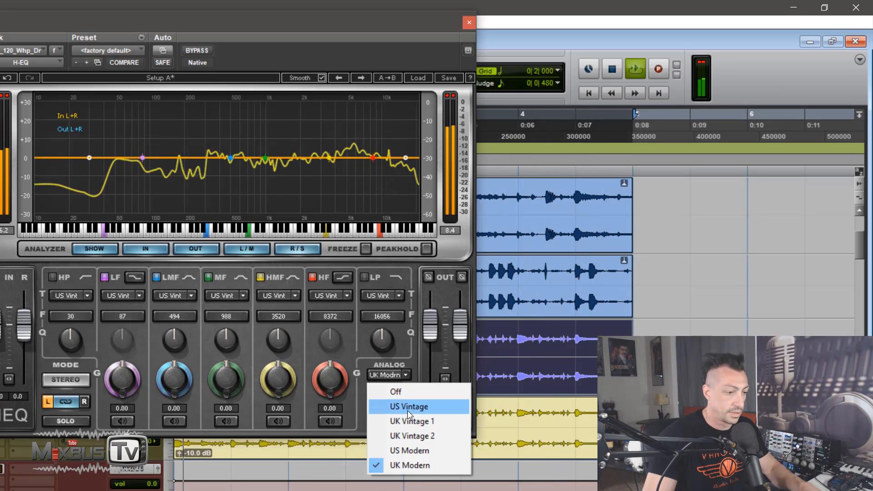
click(408, 410)
drag(394, 417, 394, 378)
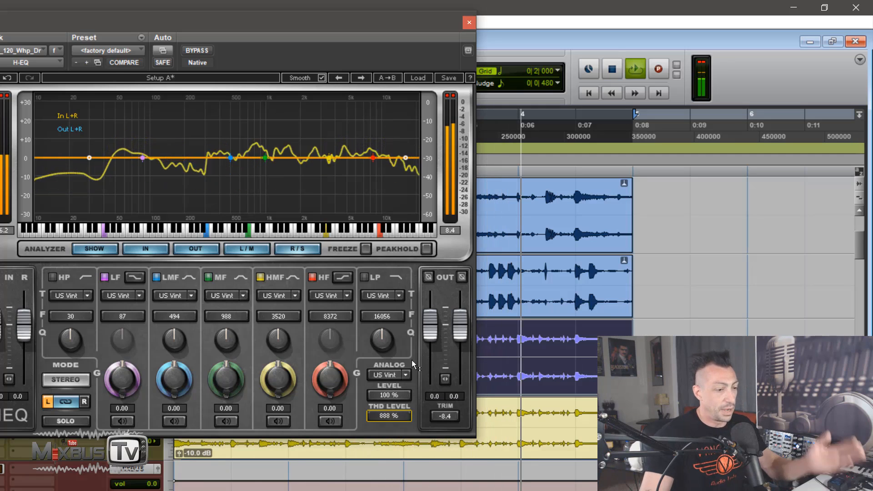
key(space)
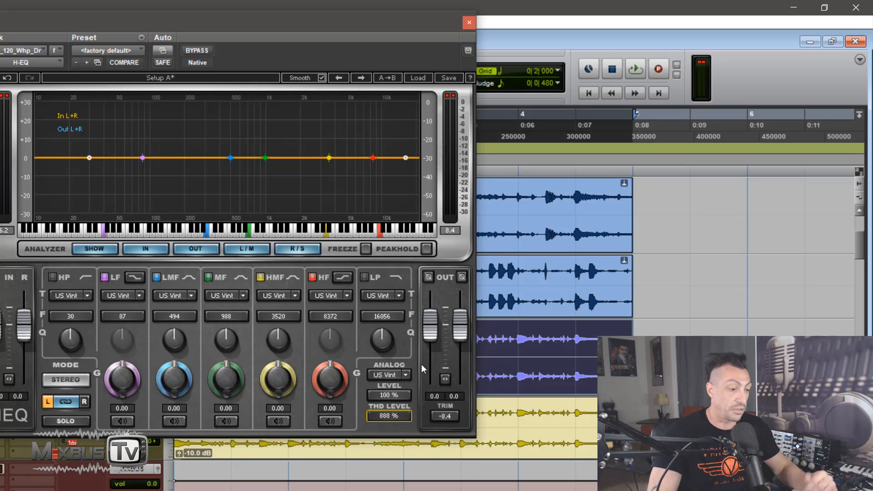